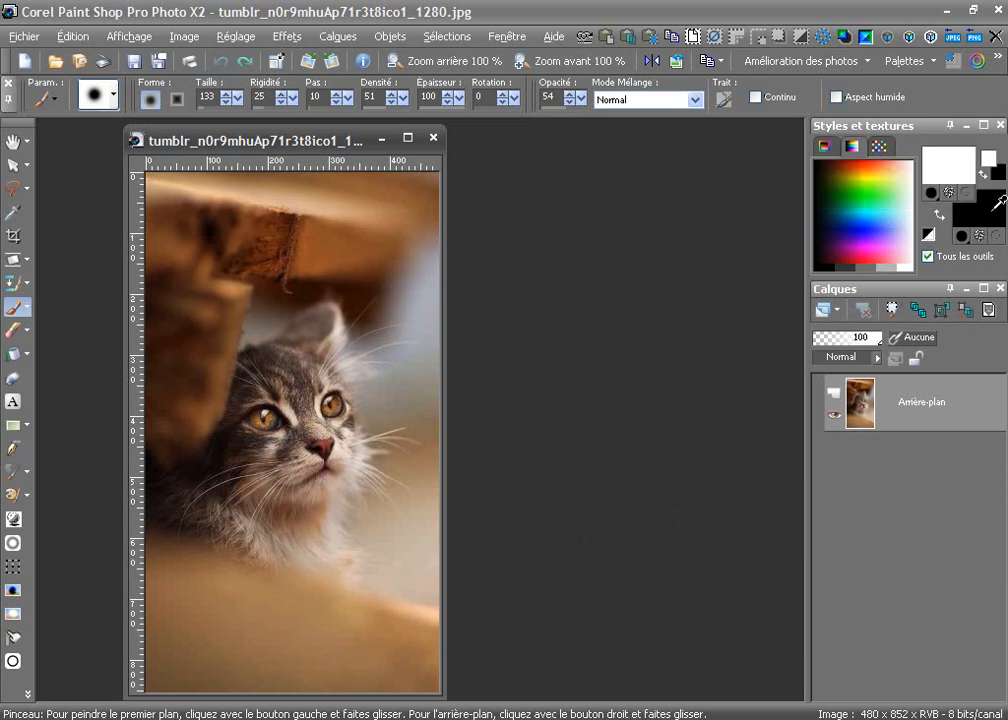
# Convert the photo's background layer into a normal layer
pyautogui.rightClick(910, 425)
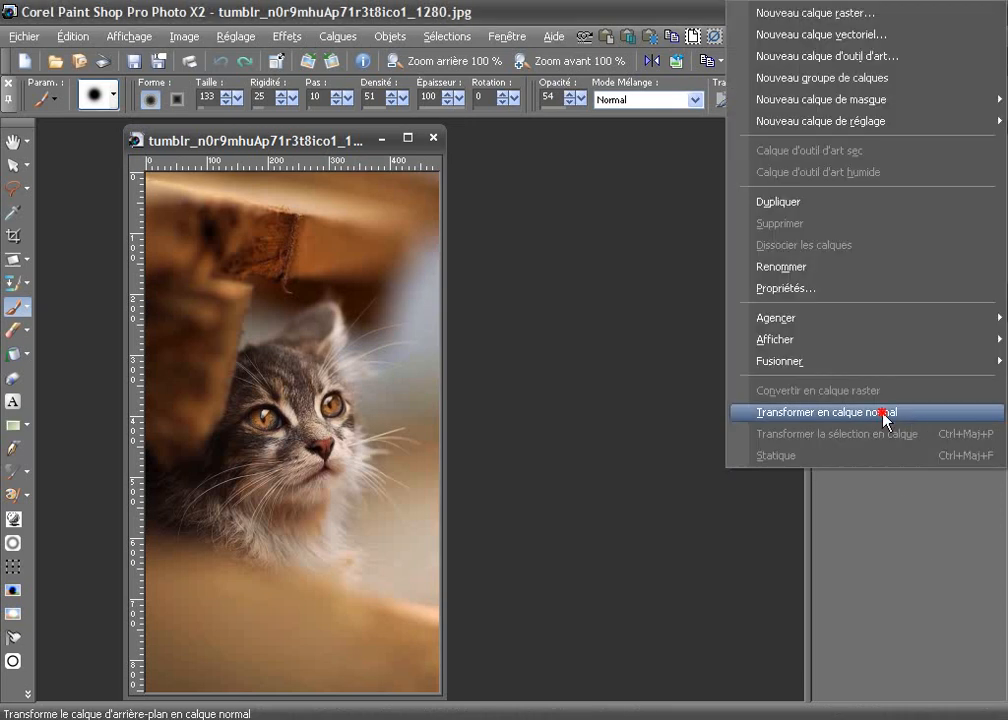
pyautogui.click(912, 422)
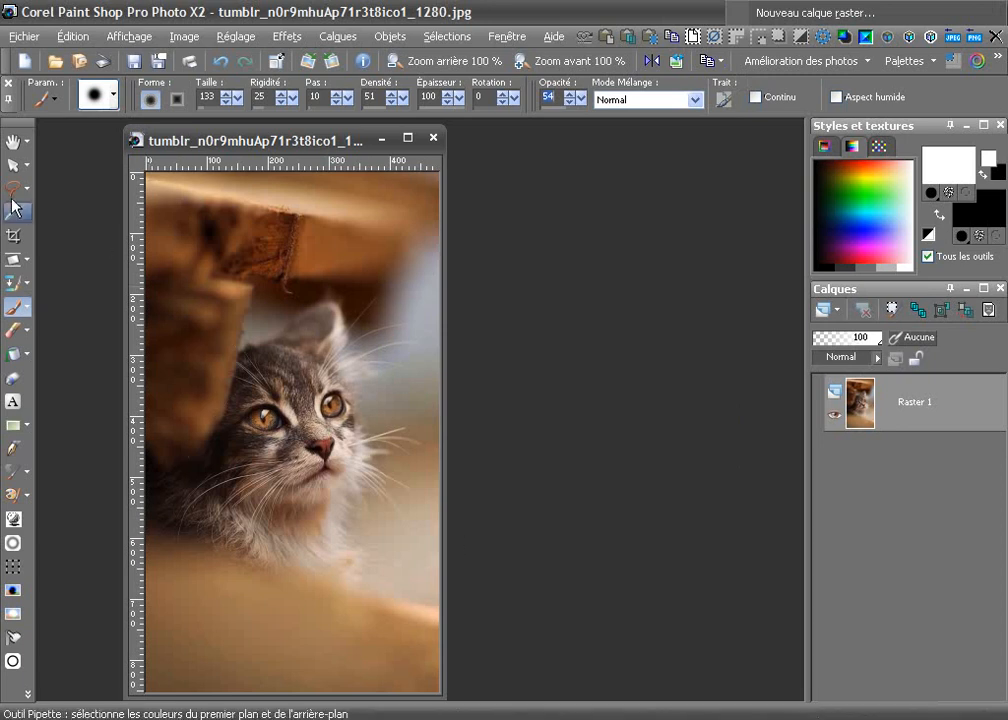
# Add a new raster layer beneath the photo layer and fill it with white
pyautogui.click(828, 312)
pyautogui.click(465, 557)
pyautogui.moveTo(926, 428); pyautogui.dragTo(938, 480)
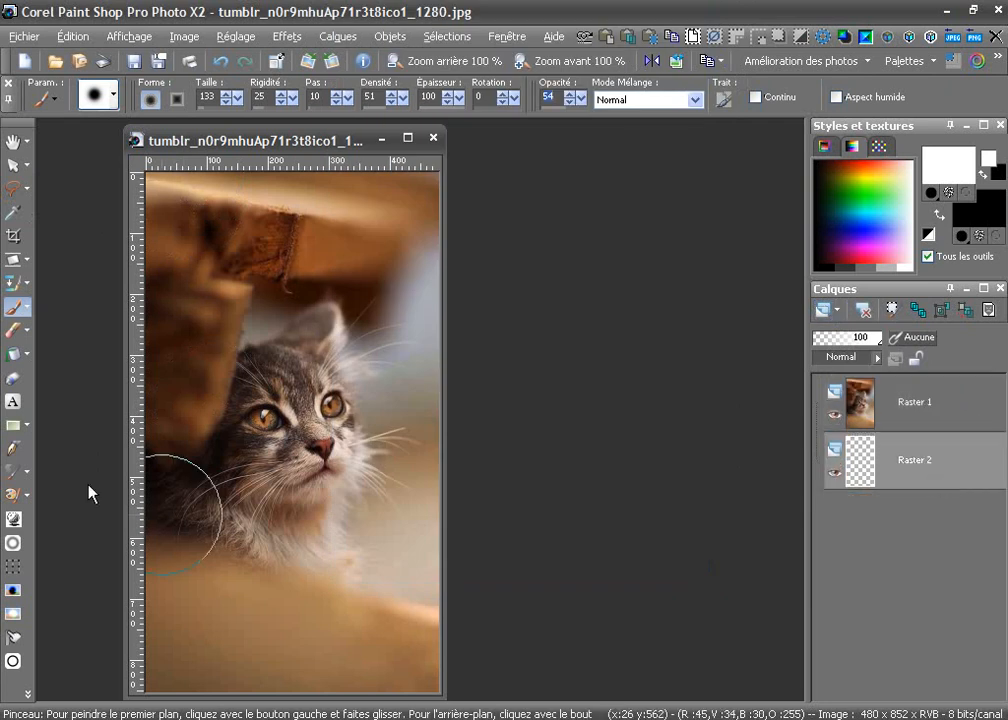
pyautogui.click(17, 354)
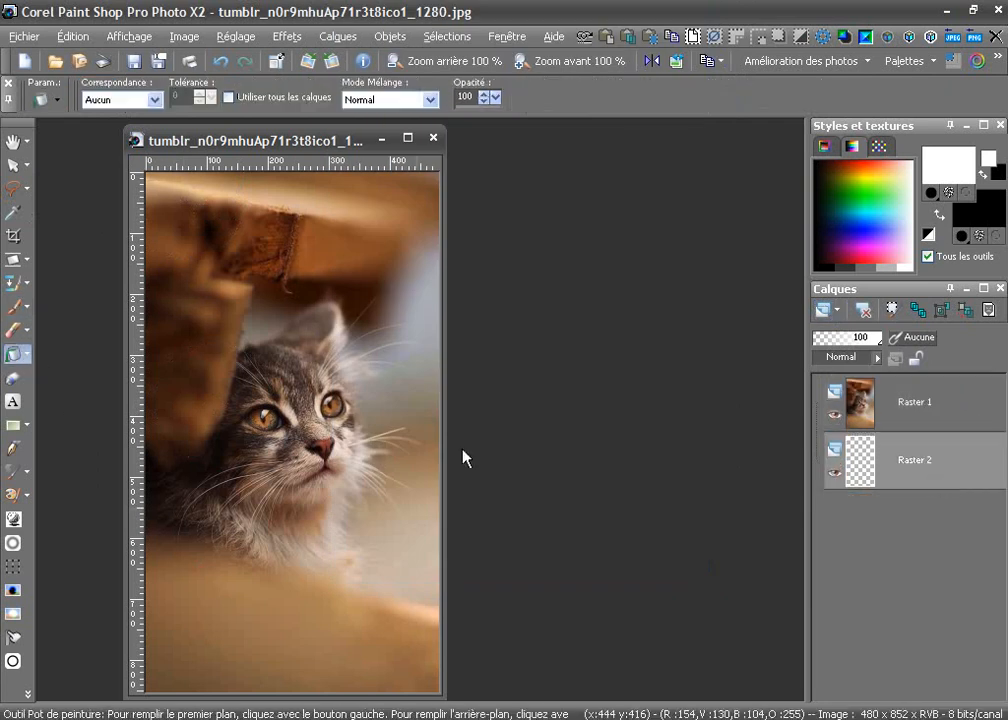
pyautogui.click(399, 477)
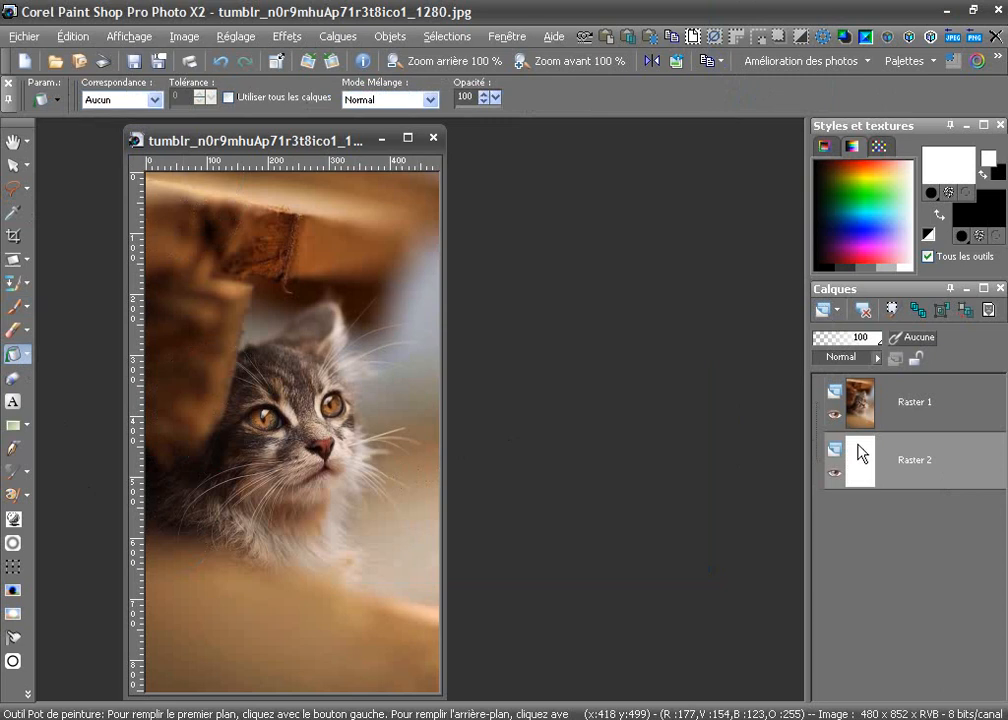
# Rename the photo layer Raster 1 as dessin
pyautogui.click(895, 420)
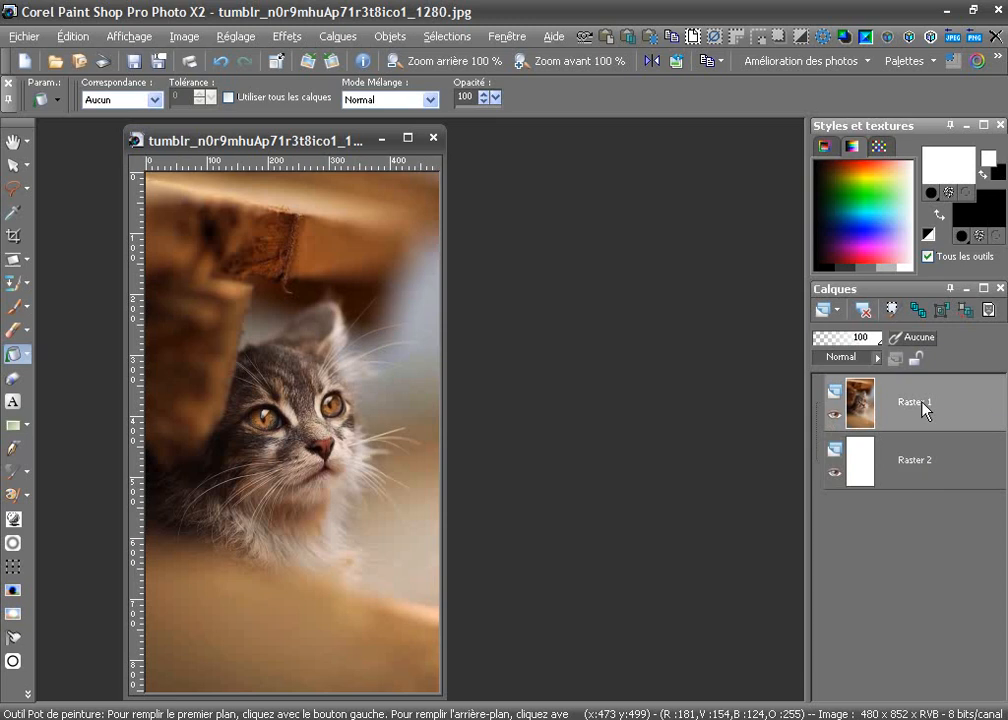
pyautogui.moveTo(924, 410)
pyautogui.press('e')
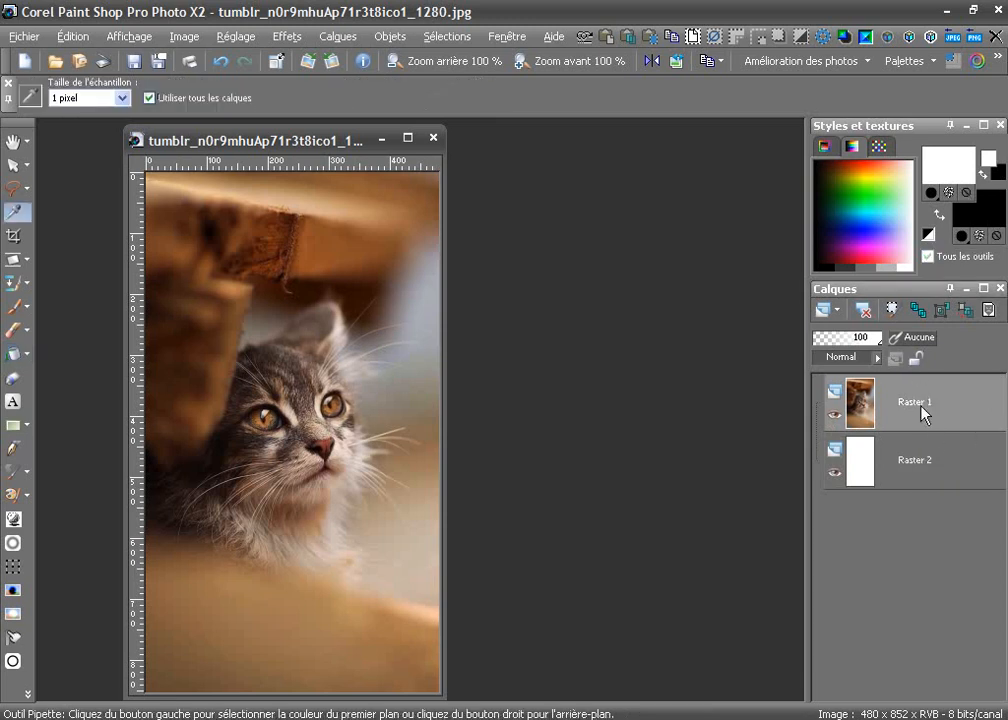
pyautogui.doubleClick(925, 425)
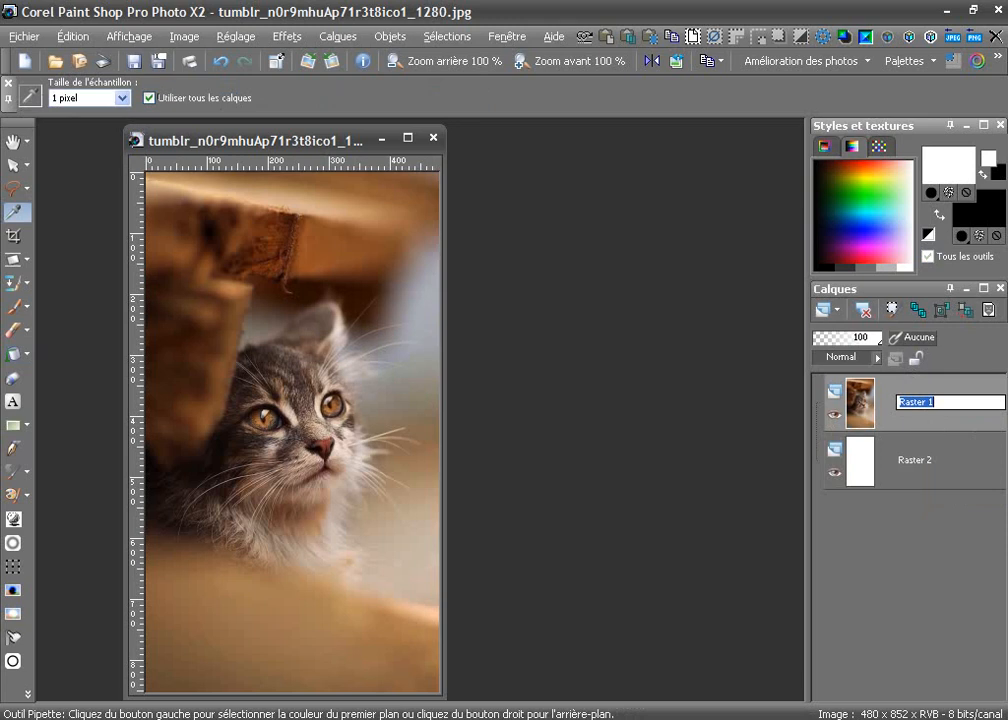
pyautogui.write('dessin')
pyautogui.press('Return')
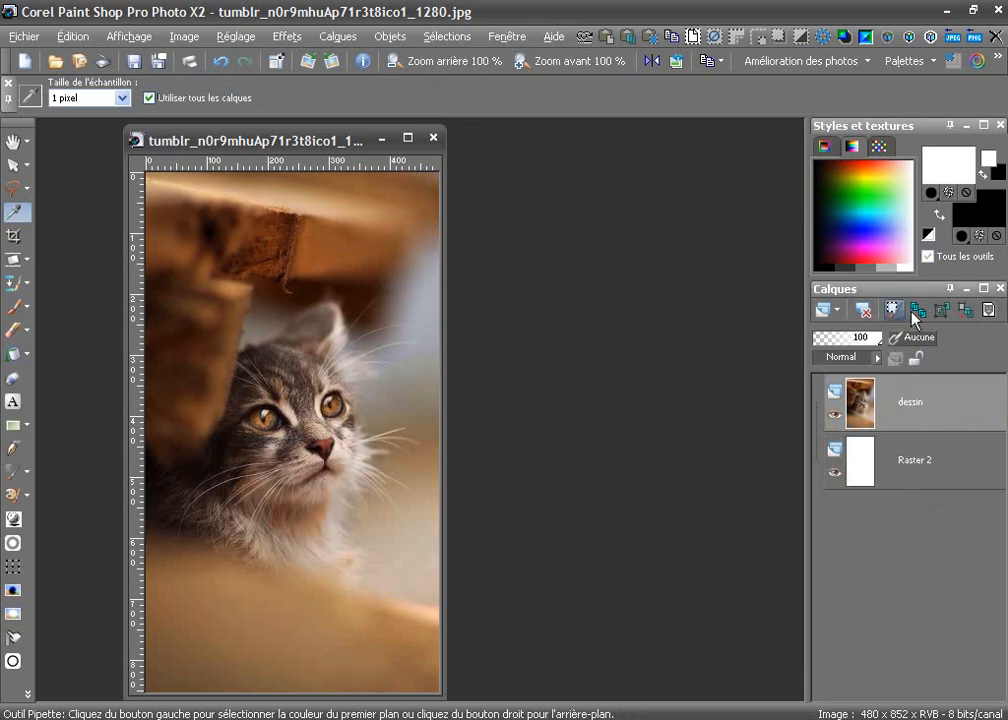
# Duplicate the dessin layer and hide the copy
pyautogui.click(917, 311)
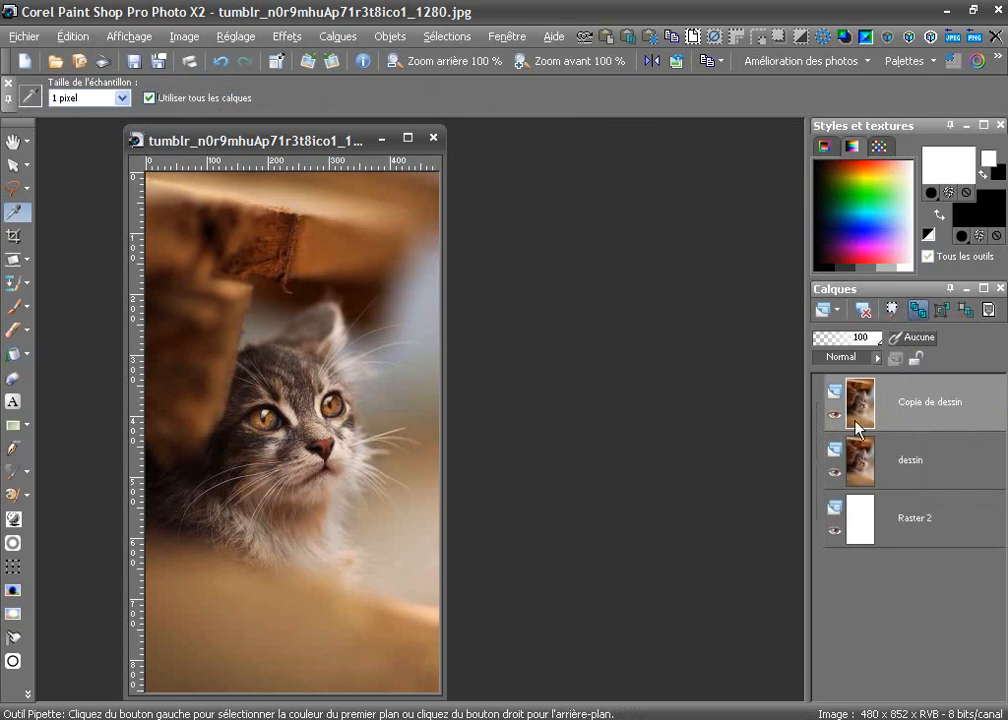
pyautogui.click(837, 415)
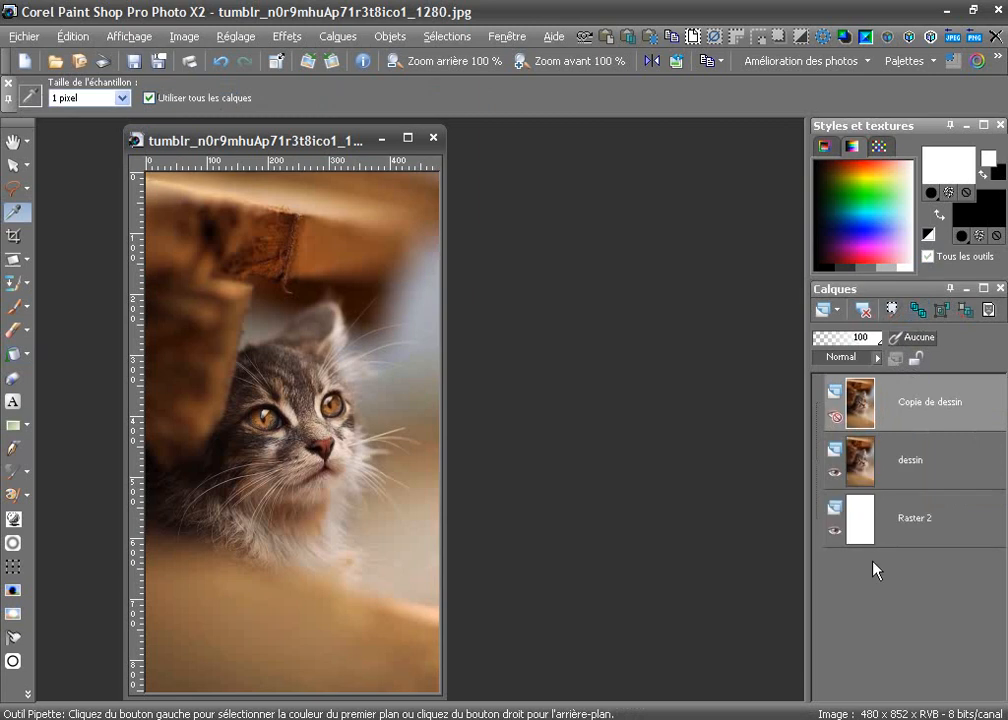
# Apply the Trouver les lignes edge effect to the original dessin layer
pyautogui.click(937, 482)
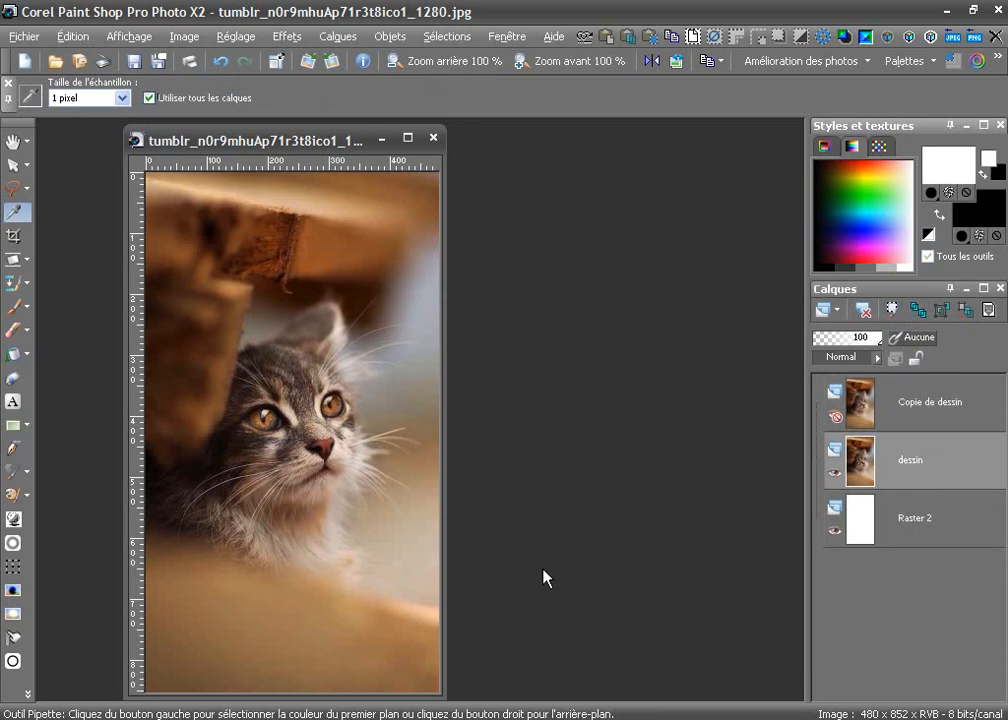
pyautogui.click(297, 45)
pyautogui.moveTo(477, 189)
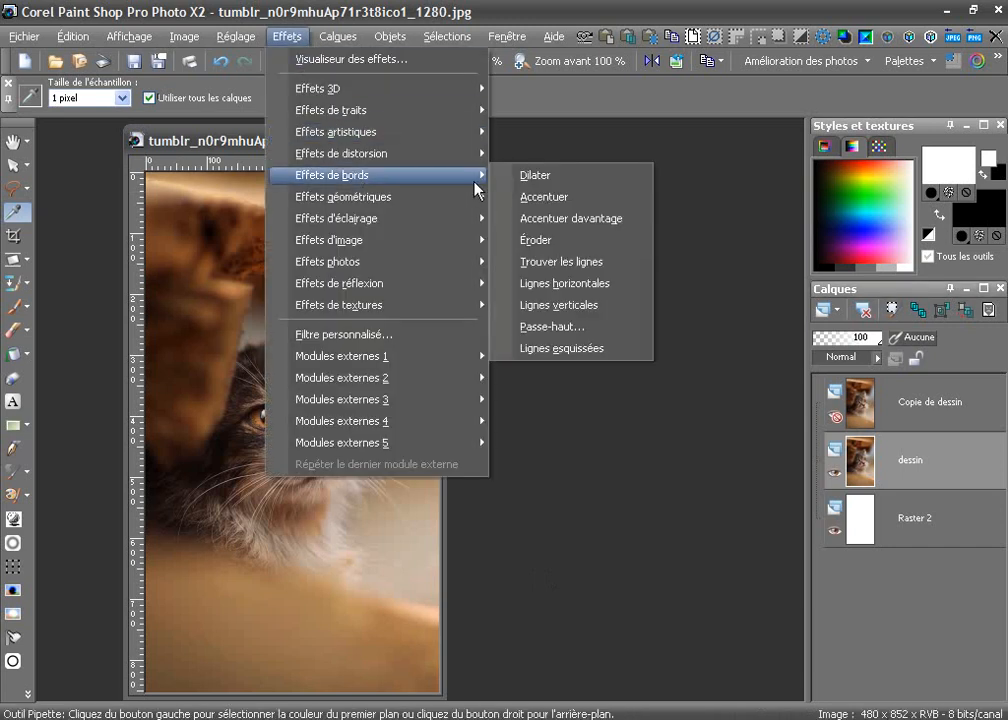
pyautogui.click(570, 262)
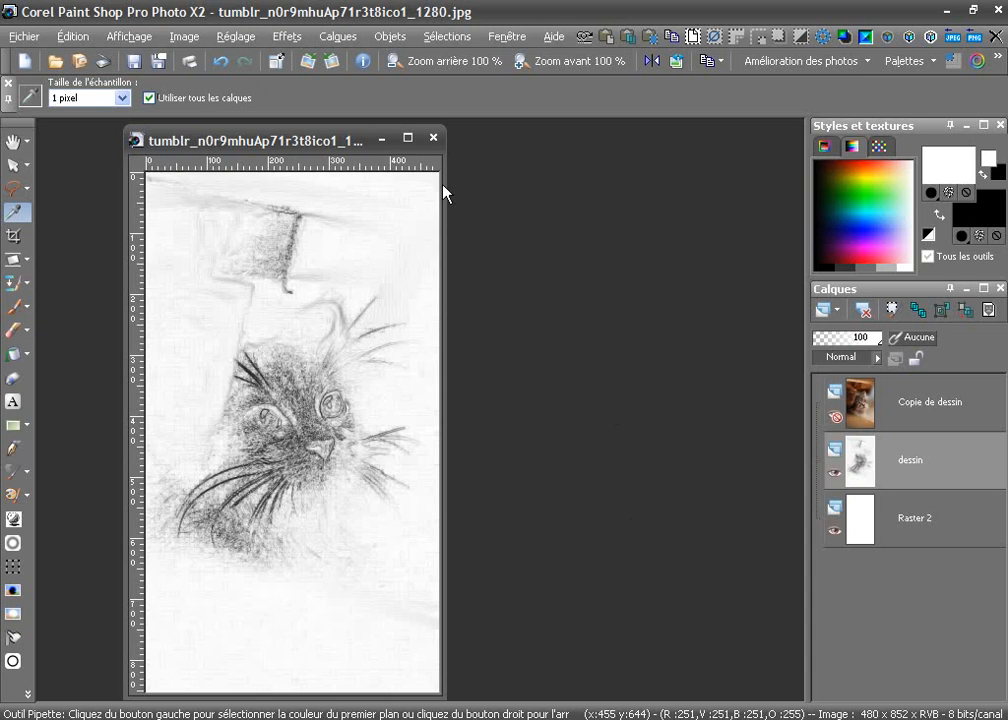
# Add a Courbes adjustment layer above dessin, bending the RVB curve's midpoint to 139 > 112 to darken the sketch
pyautogui.click(355, 40)
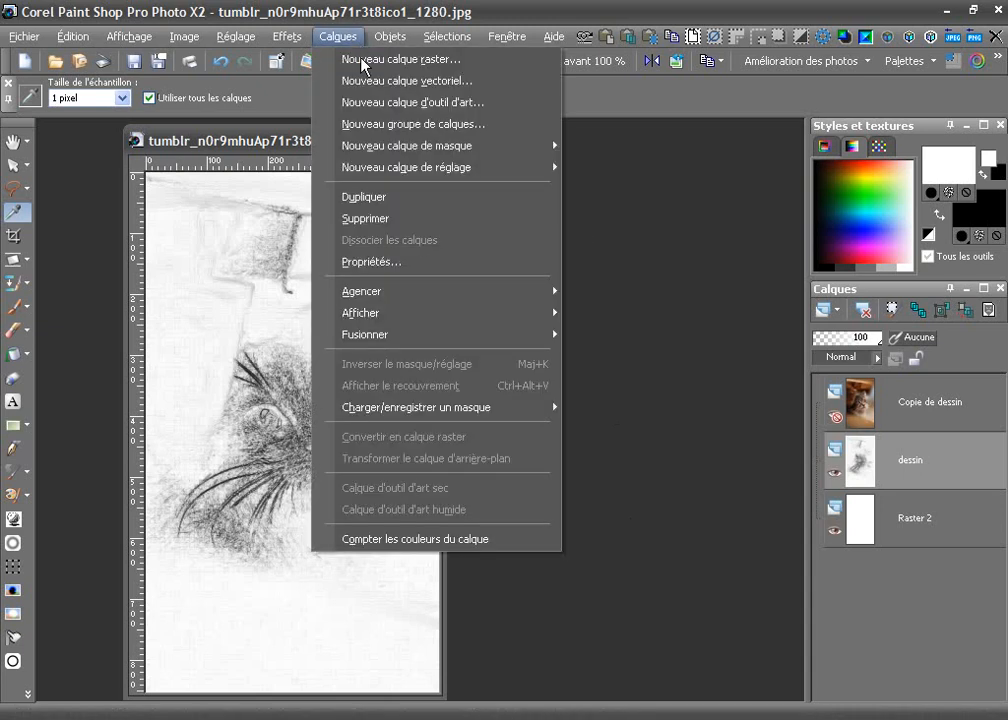
pyautogui.moveTo(400, 146)
pyautogui.moveTo(401, 170)
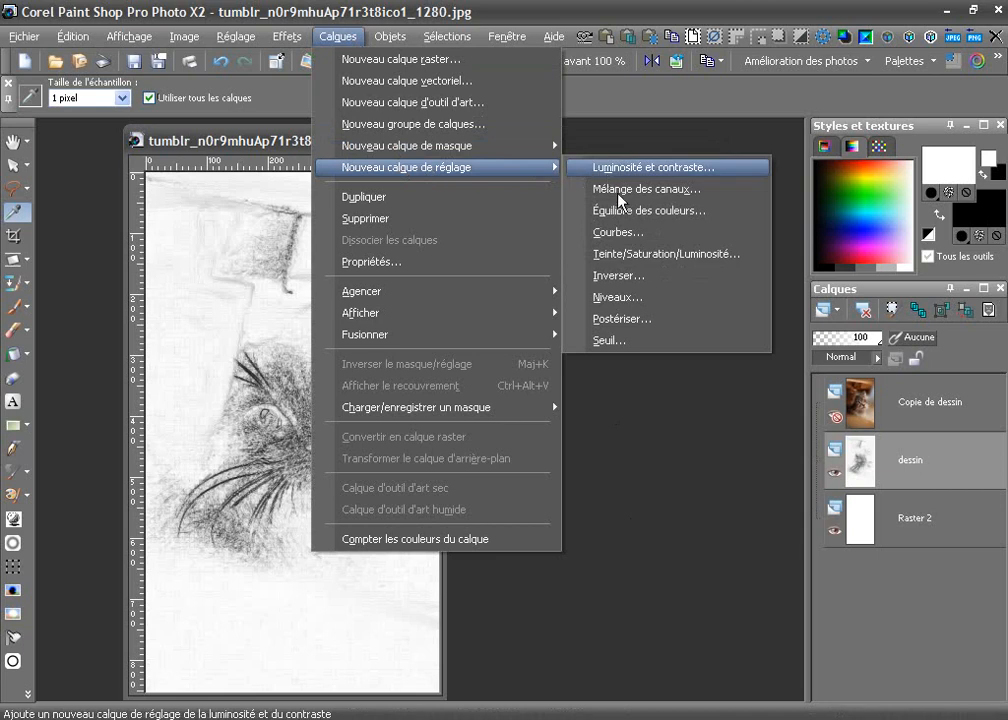
pyautogui.click(634, 234)
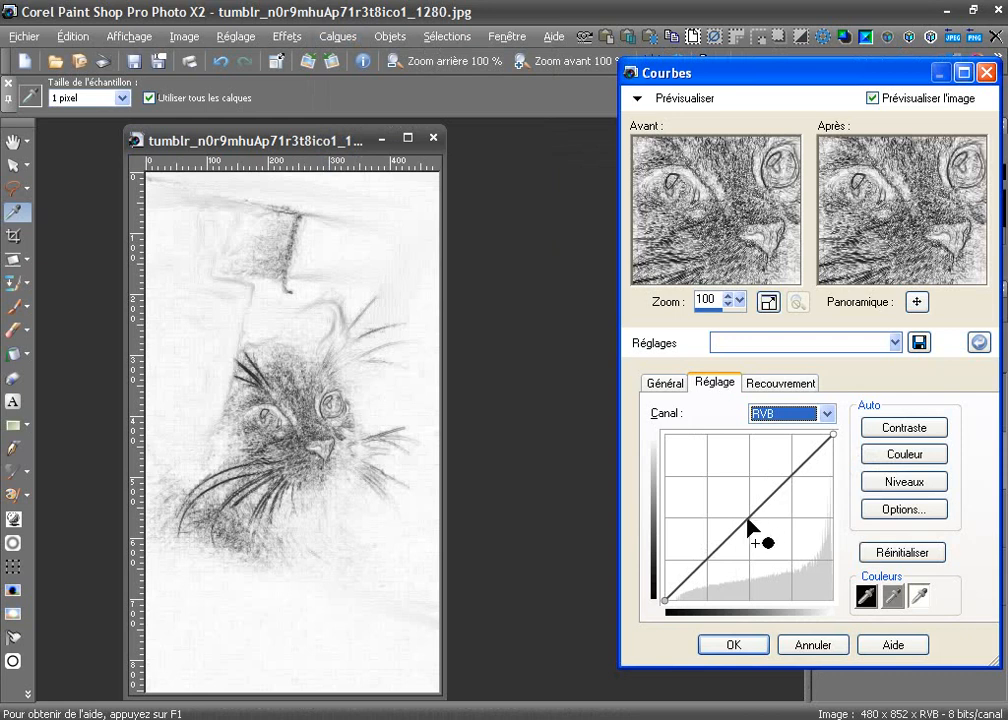
pyautogui.moveTo(749, 521); pyautogui.dragTo(767, 532)
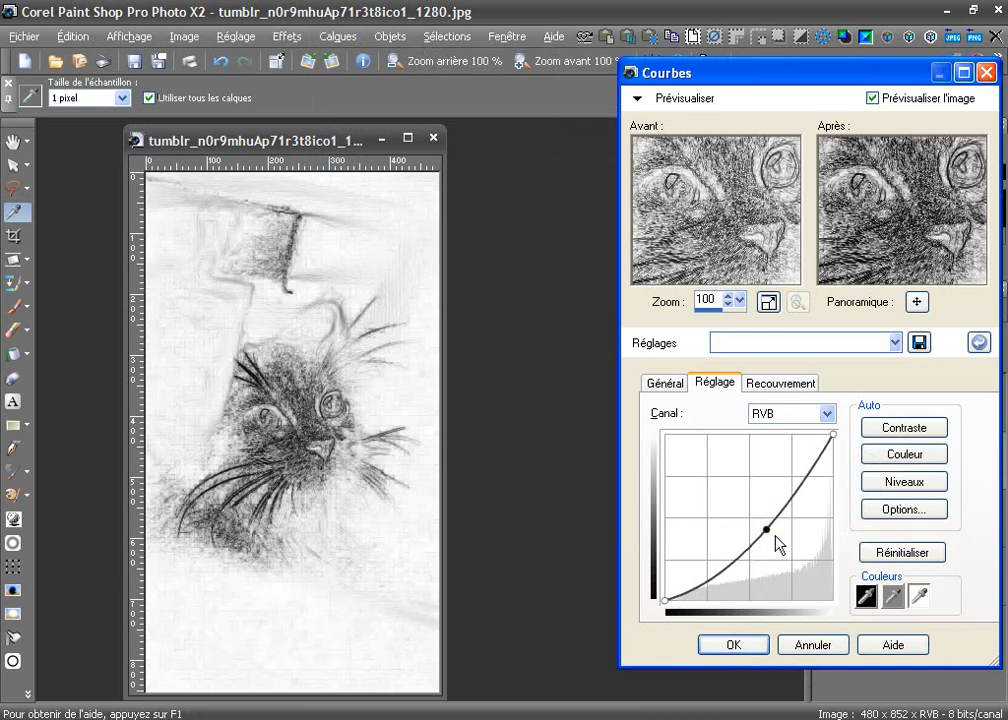
pyautogui.moveTo(769, 533)
pyautogui.mouseDown()
pyautogui.moveTo(785, 516)
pyautogui.moveTo(758, 531)
pyautogui.moveTo(732, 502)
pyautogui.moveTo(769, 540)
pyautogui.moveTo(758, 530)
pyautogui.mouseUp()
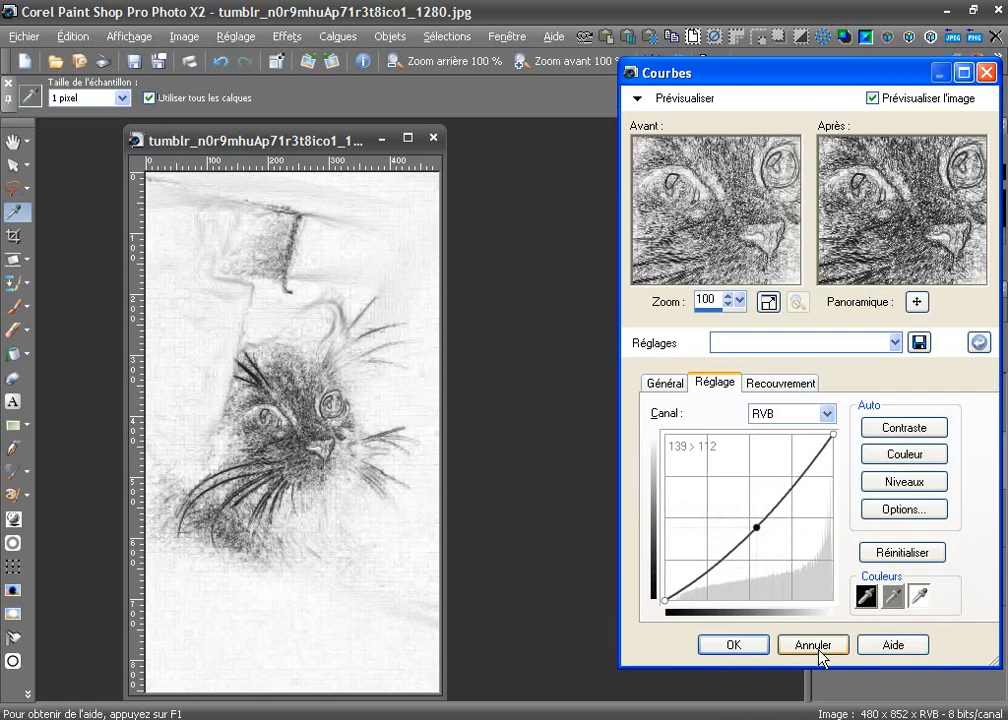
pyautogui.click(749, 646)
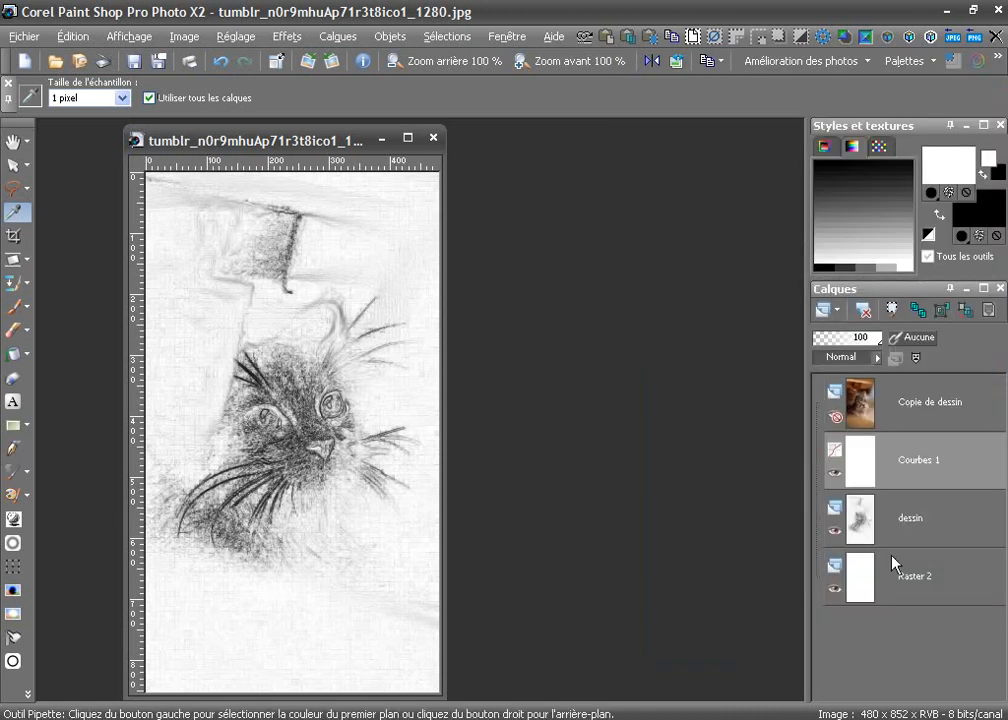
# Merge the curves adjustment layer down into the dessin layer
pyautogui.rightClick(923, 479)
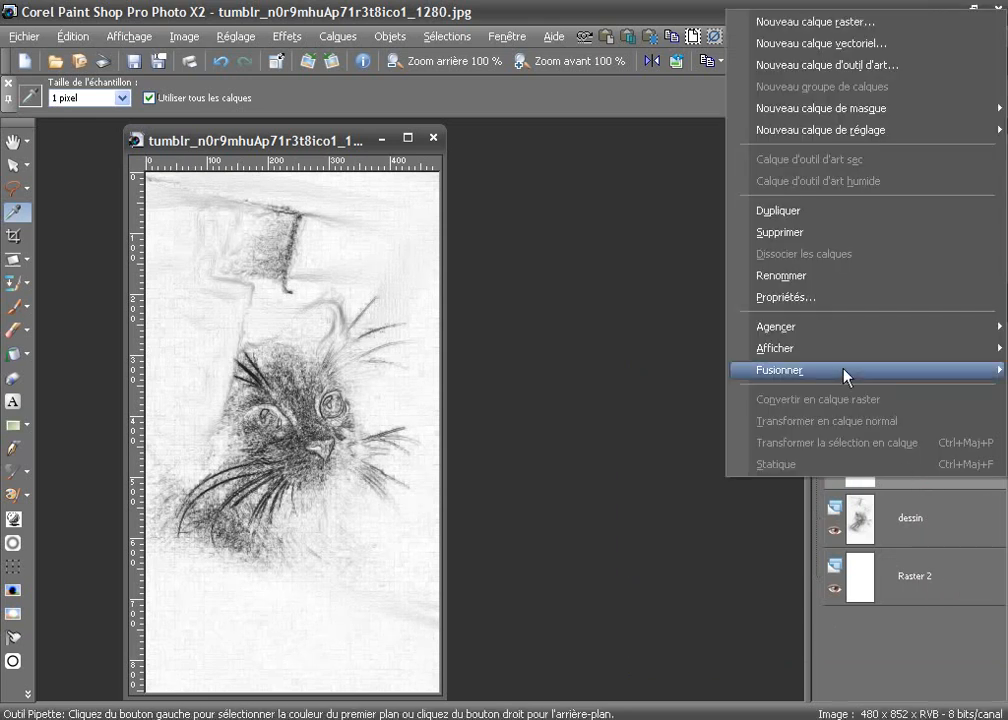
pyautogui.moveTo(846, 376)
pyautogui.click(673, 375)
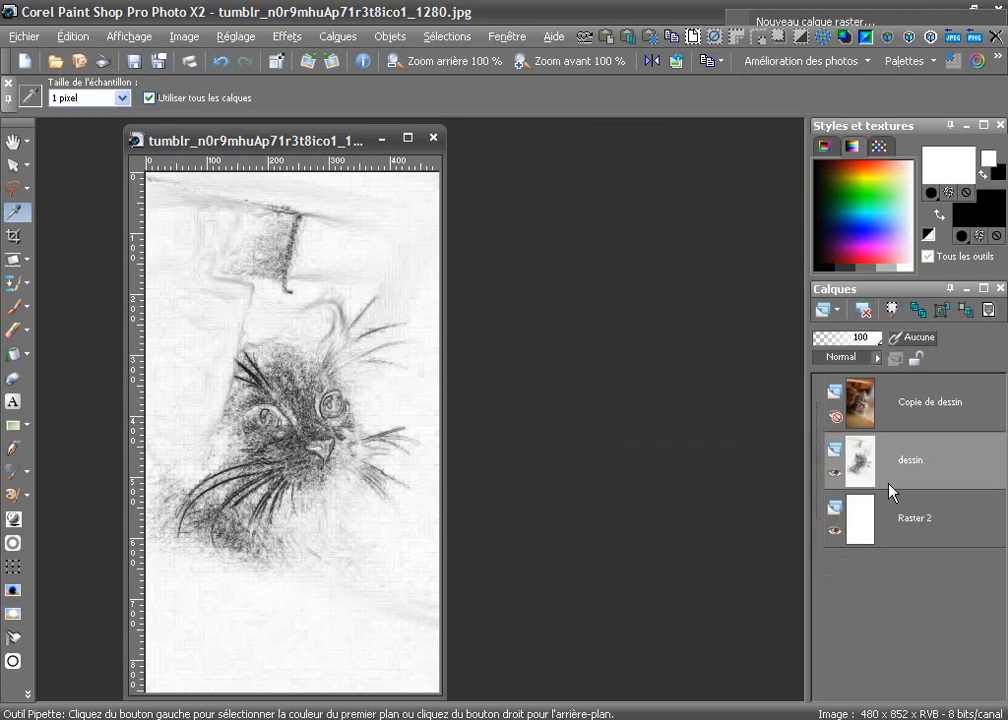
# Add a Masquer tout mask layer to the dessin layer and hide the white Raster 2 layer
pyautogui.moveTo(919, 501)
pyautogui.click(356, 36)
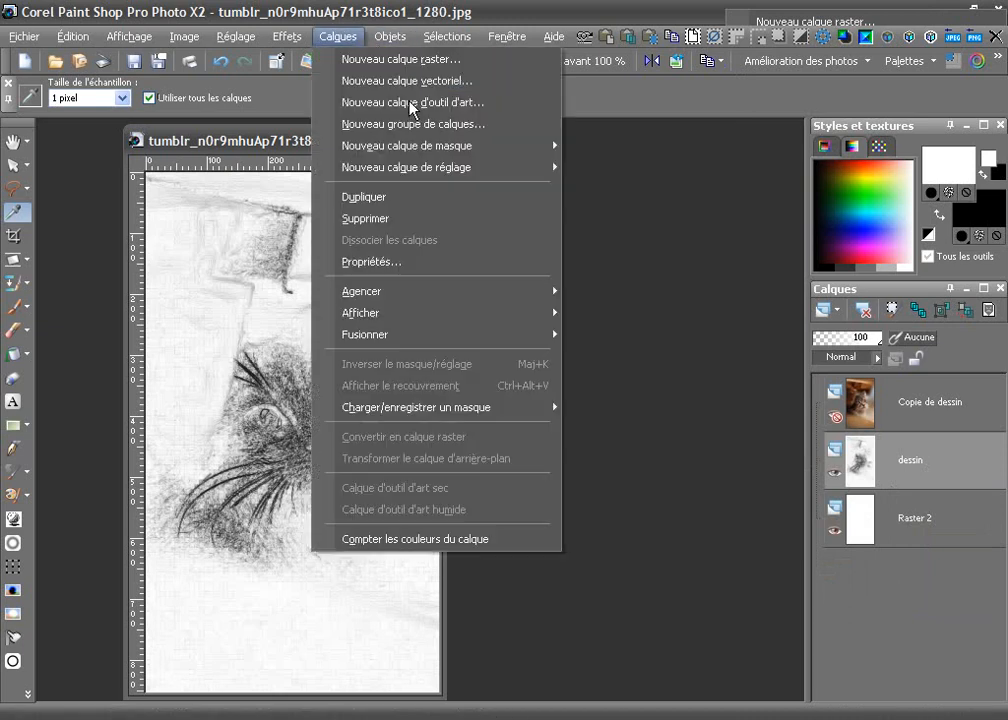
pyautogui.moveTo(455, 146)
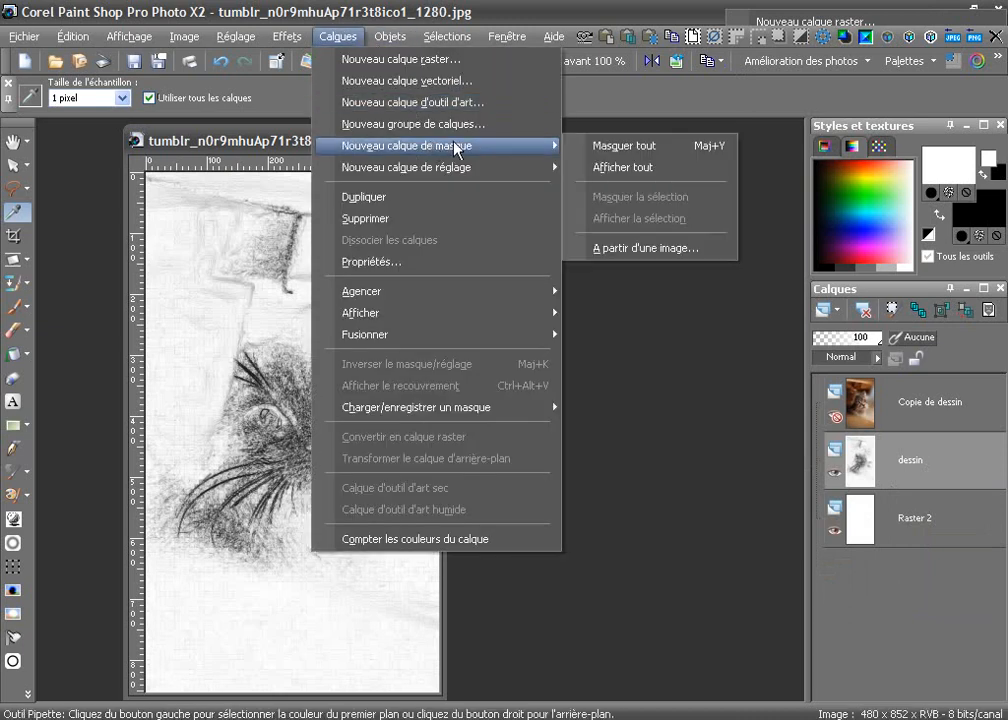
pyautogui.click(600, 147)
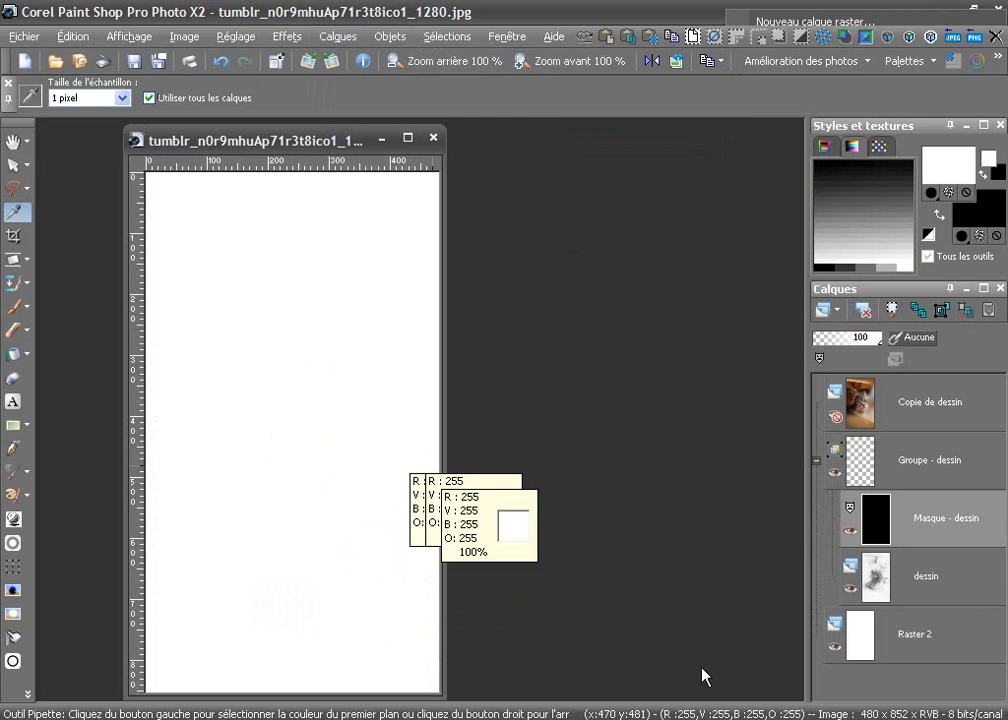
pyautogui.click(837, 650)
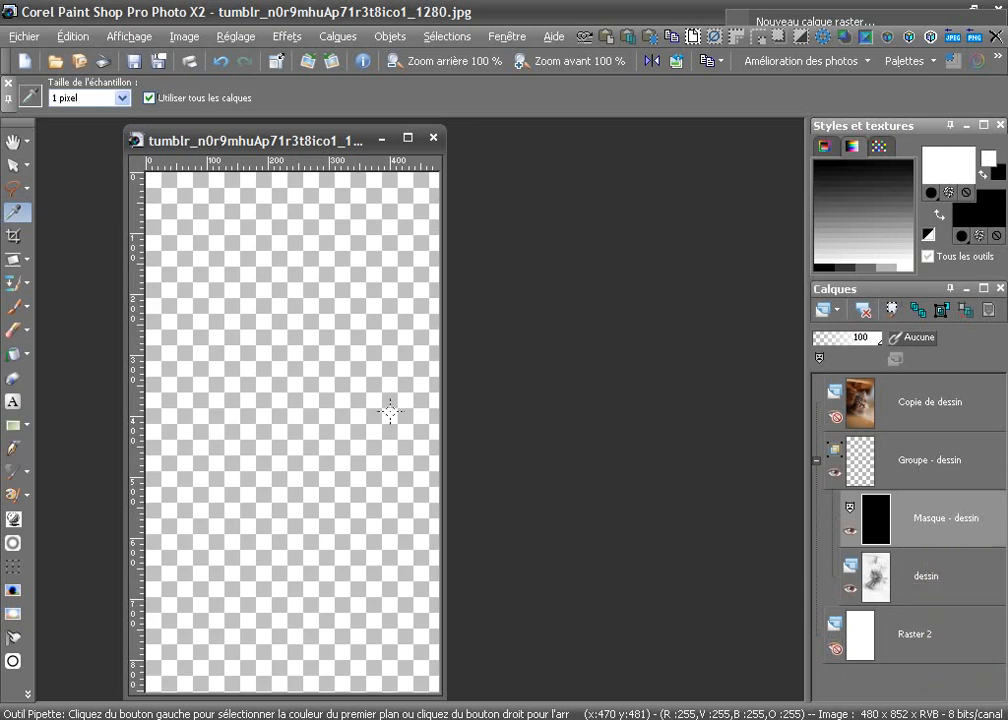
# Load the dessin preset for the Pinceau brush and set its size to 187
pyautogui.click(17, 310)
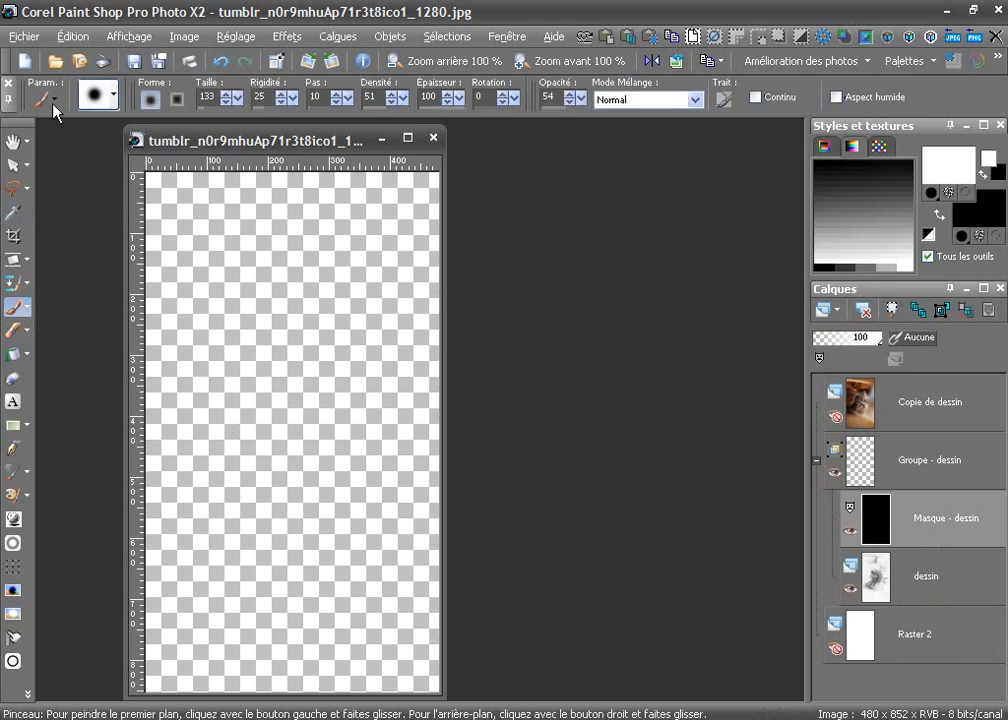
pyautogui.click(50, 99)
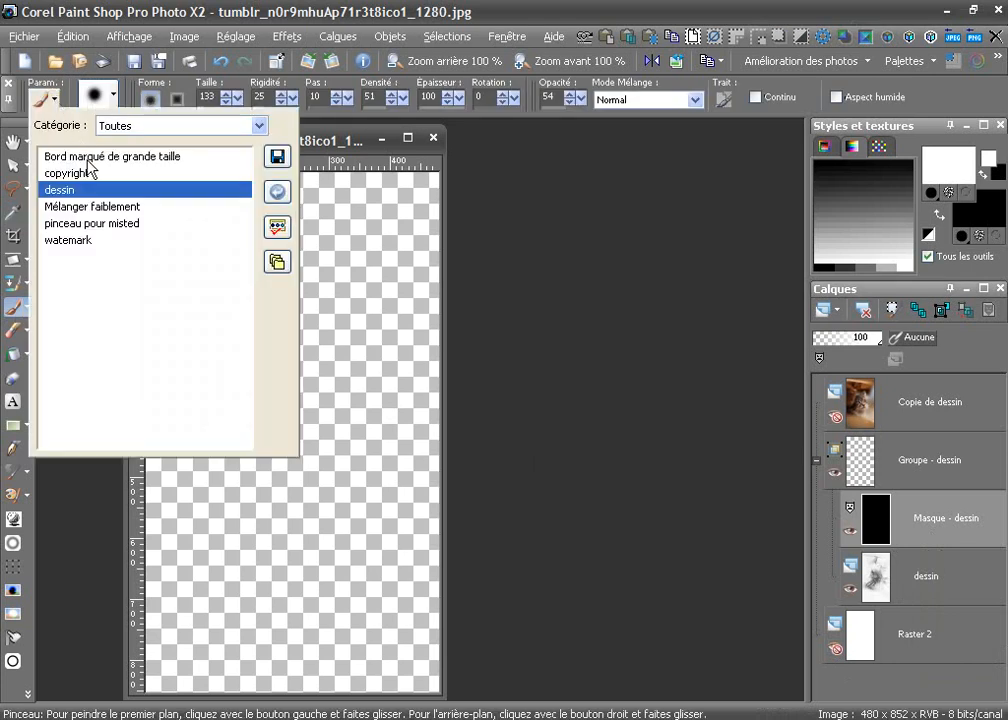
pyautogui.click(61, 190)
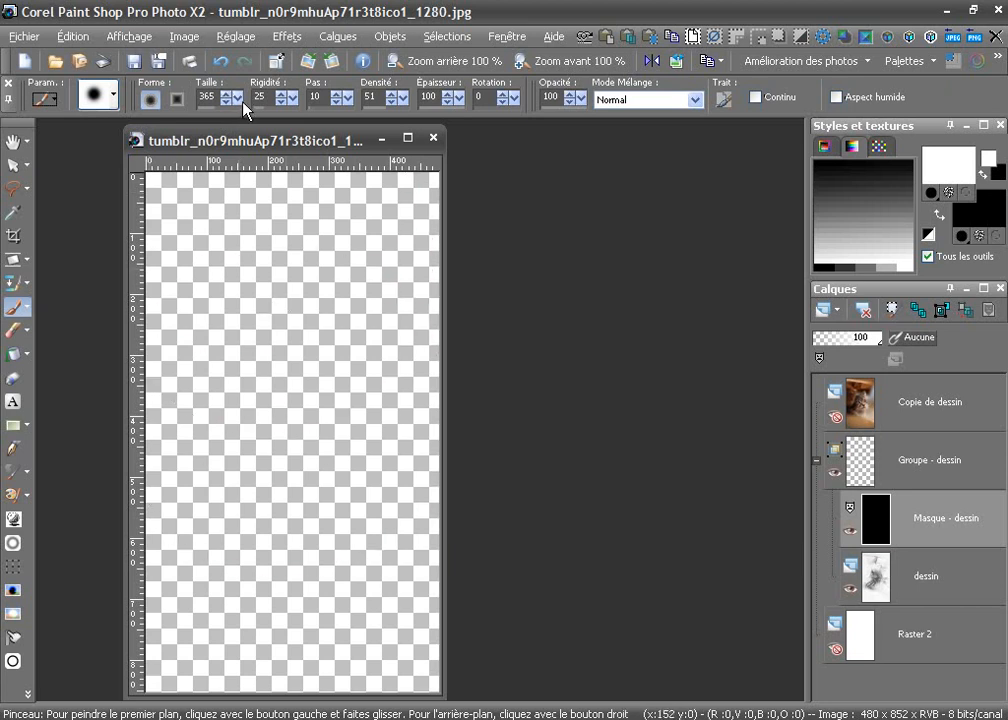
pyautogui.moveTo(236, 98); pyautogui.dragTo(217, 100)
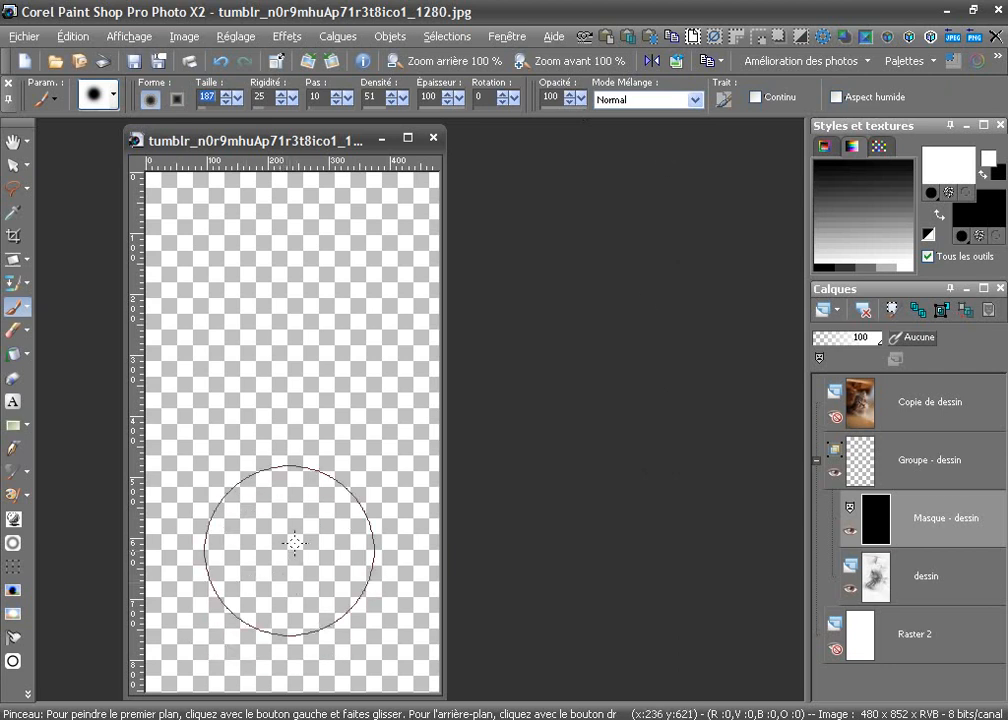
# Paint white on the mask over the kitten's head, whiskers and chest to reveal the sketch with soft edges
pyautogui.moveTo(310, 520)
pyautogui.mouseDown()
pyautogui.moveTo(270, 459)
pyautogui.moveTo(313, 412)
pyautogui.moveTo(333, 362)
pyautogui.moveTo(338, 268)
pyautogui.moveTo(299, 341)
pyautogui.moveTo(279, 324)
pyautogui.moveTo(234, 382)
pyautogui.moveTo(207, 441)
pyautogui.moveTo(275, 450)
pyautogui.mouseUp()
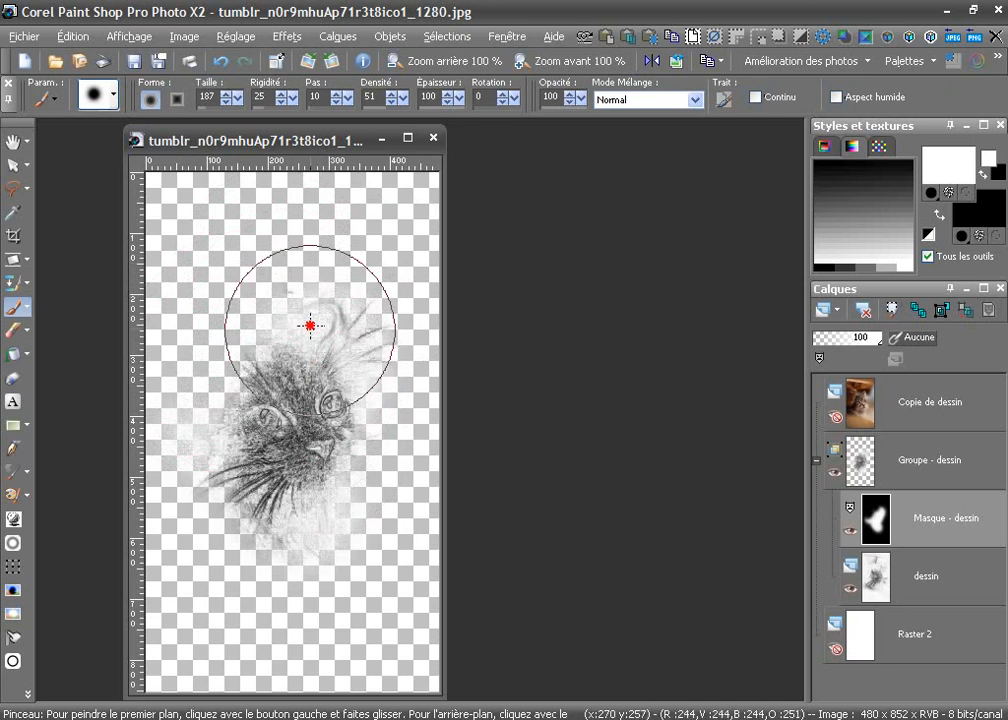
pyautogui.moveTo(253, 375)
pyautogui.mouseDown()
pyautogui.moveTo(232, 435)
pyautogui.moveTo(217, 480)
pyautogui.moveTo(255, 520)
pyautogui.moveTo(255, 558)
pyautogui.moveTo(274, 570)
pyautogui.moveTo(349, 572)
pyautogui.moveTo(354, 512)
pyautogui.moveTo(368, 493)
pyautogui.moveTo(362, 278)
pyautogui.moveTo(283, 279)
pyautogui.moveTo(270, 265)
pyautogui.moveTo(218, 350)
pyautogui.moveTo(213, 483)
pyautogui.moveTo(229, 578)
pyautogui.moveTo(291, 605)
pyautogui.moveTo(255, 615)
pyautogui.moveTo(333, 597)
pyautogui.moveTo(342, 490)
pyautogui.moveTo(330, 390)
pyautogui.moveTo(284, 463)
pyautogui.moveTo(311, 455)
pyautogui.moveTo(313, 383)
pyautogui.moveTo(268, 420)
pyautogui.moveTo(308, 483)
pyautogui.moveTo(317, 527)
pyautogui.moveTo(349, 542)
pyautogui.moveTo(317, 533)
pyautogui.mouseUp()
pyautogui.moveTo(276, 579)
pyautogui.mouseDown()
pyautogui.moveTo(240, 583)
pyautogui.moveTo(263, 603)
pyautogui.moveTo(327, 609)
pyautogui.moveTo(365, 634)
pyautogui.moveTo(265, 604)
pyautogui.moveTo(315, 635)
pyautogui.moveTo(337, 500)
pyautogui.moveTo(275, 578)
pyautogui.moveTo(364, 623)
pyautogui.moveTo(341, 636)
pyautogui.moveTo(259, 592)
pyautogui.moveTo(289, 350)
pyautogui.mouseUp()
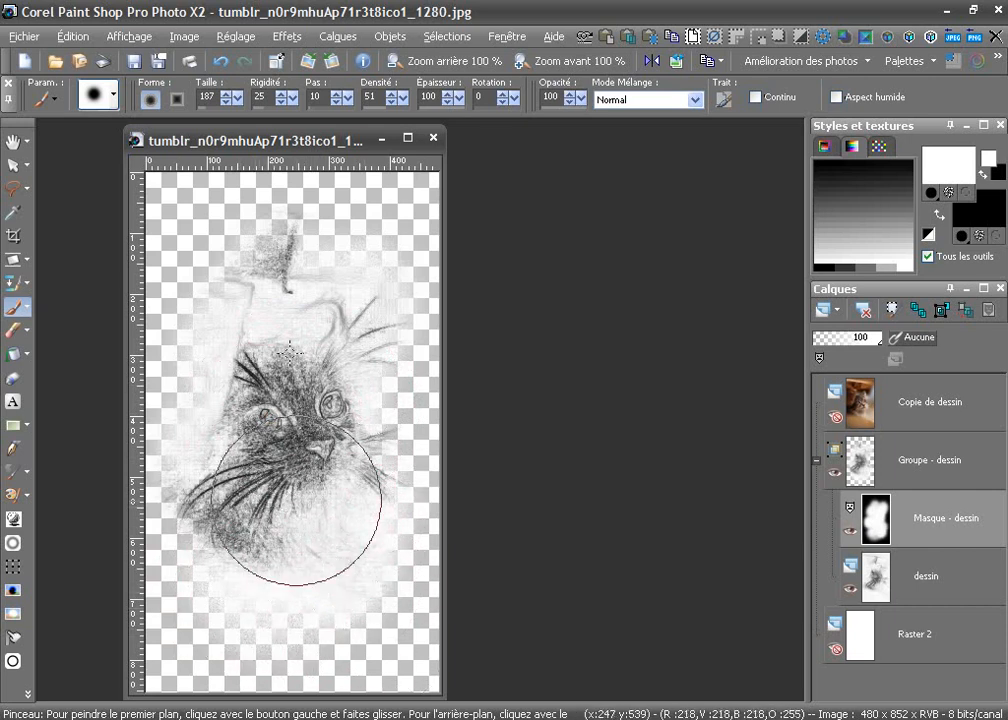
pyautogui.click(324, 272)
pyautogui.moveTo(257, 294)
pyautogui.mouseDown()
pyautogui.moveTo(349, 259)
pyautogui.moveTo(342, 270)
pyautogui.moveTo(224, 259)
pyautogui.mouseUp()
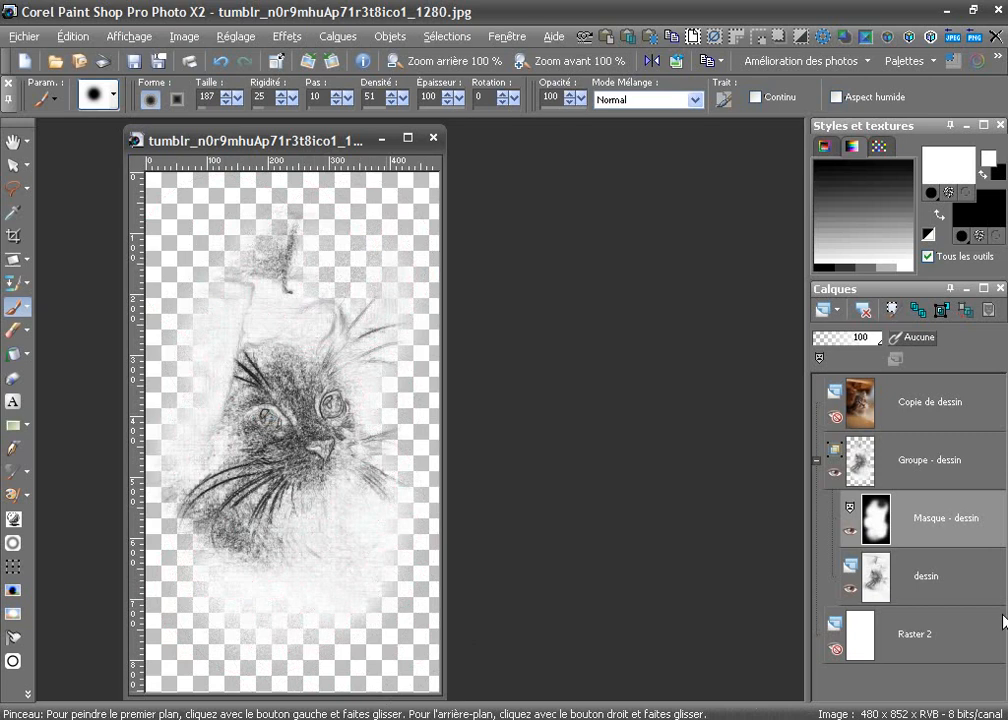
# Merge the Groupe - dessin mask group into a single layer
pyautogui.moveTo(966, 551)
pyautogui.click(944, 311)
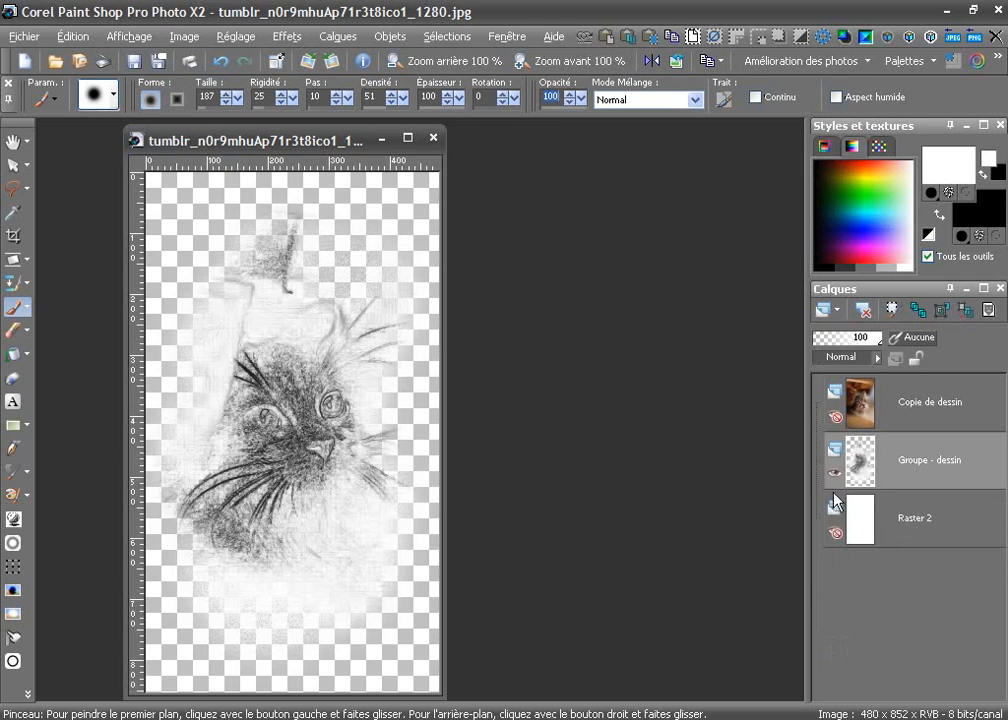
# Show the colour Copie de dessin layer and add a Masquer tout mask layer to it
pyautogui.click(835, 413)
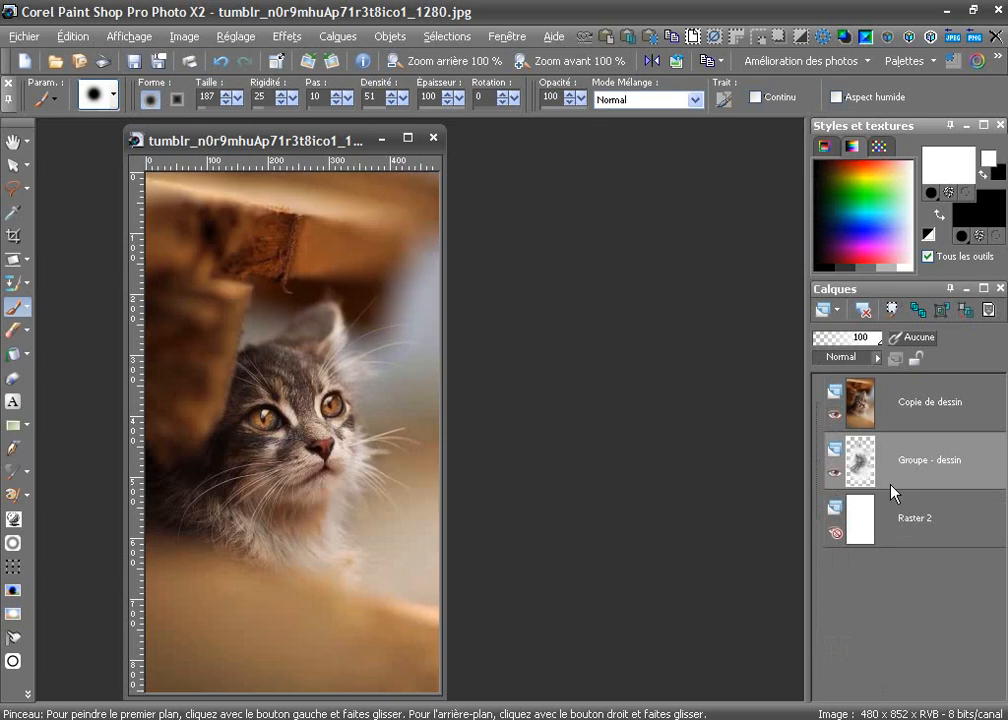
pyautogui.click(911, 417)
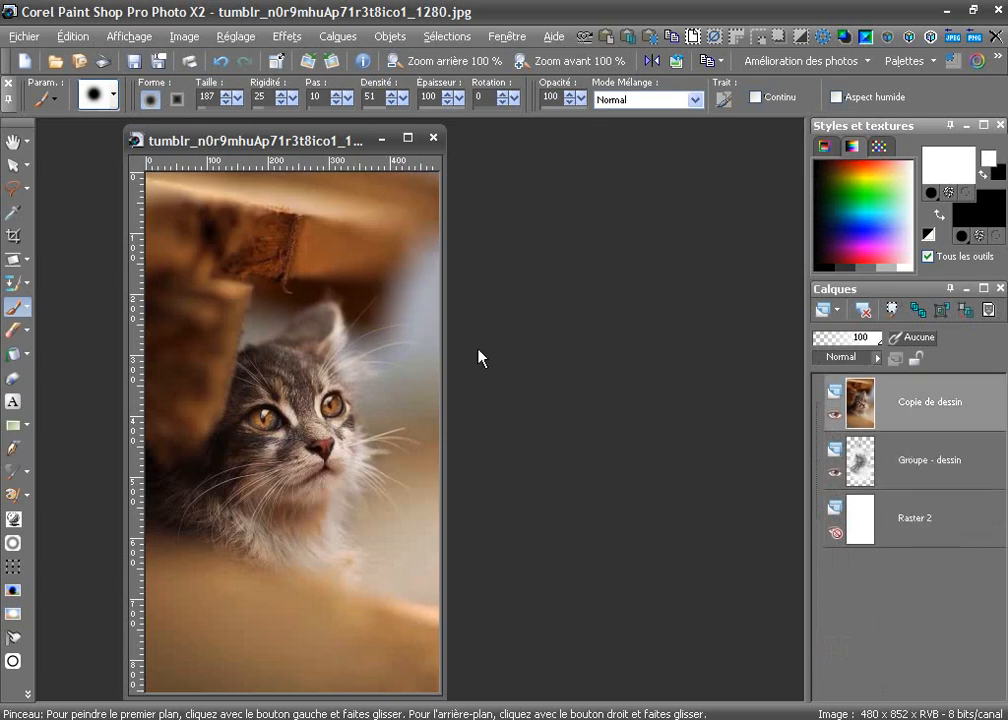
pyautogui.click(338, 36)
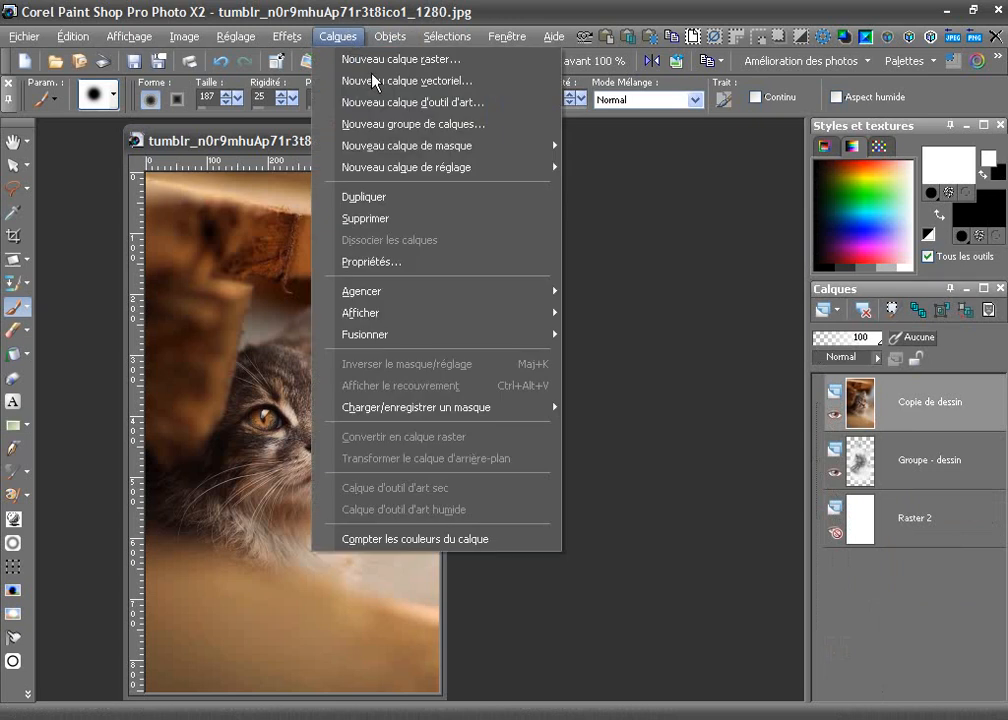
pyautogui.moveTo(485, 147)
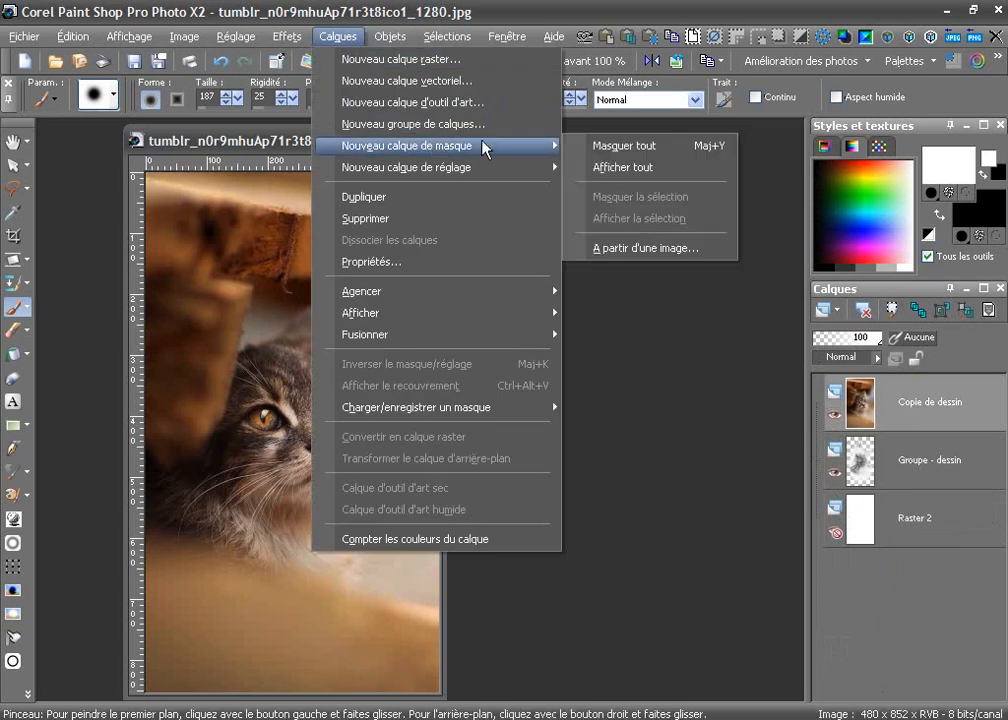
pyautogui.click(610, 148)
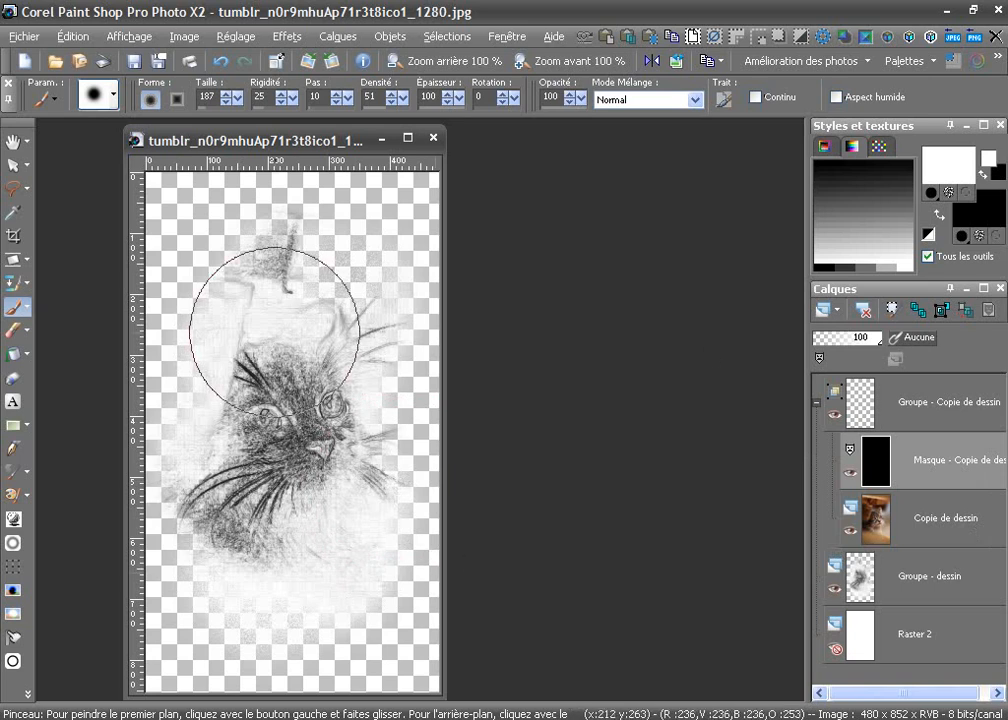
# Show the white Raster 2 layer again and set the Pinceau brush opacity to 50
pyautogui.click(837, 649)
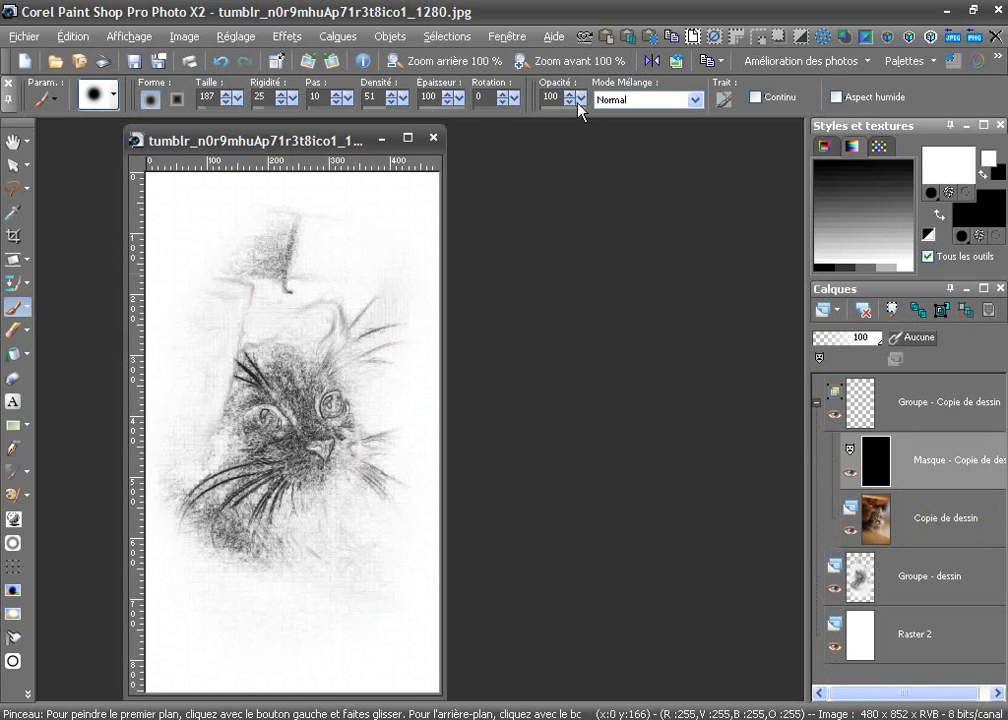
pyautogui.moveTo(583, 100); pyautogui.dragTo(574, 98)
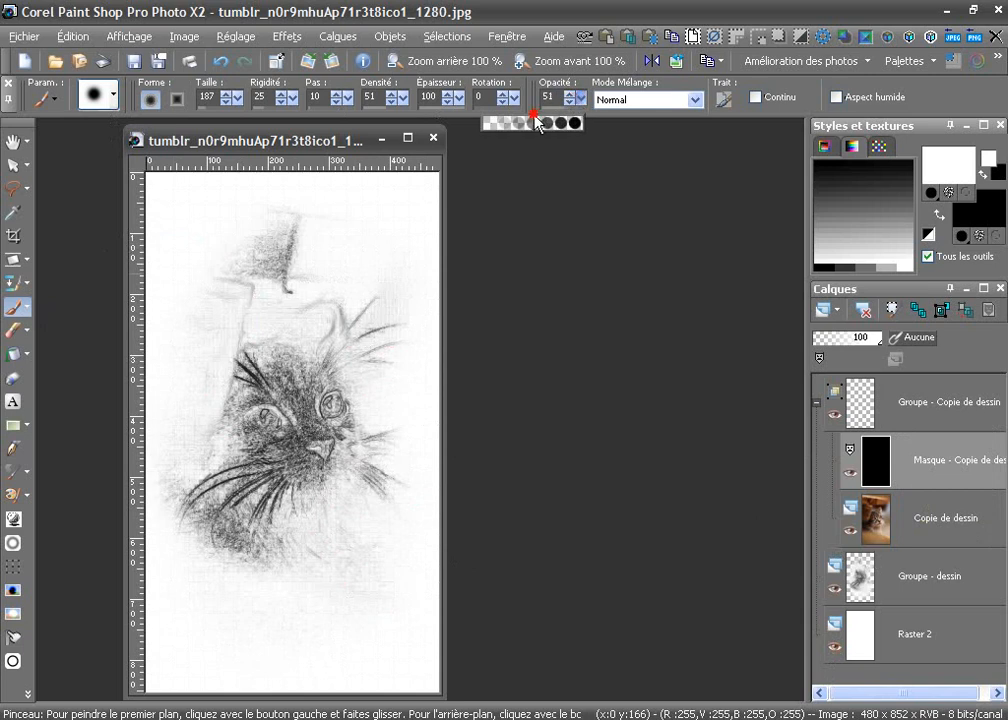
pyautogui.moveTo(533, 115); pyautogui.dragTo(533, 116)
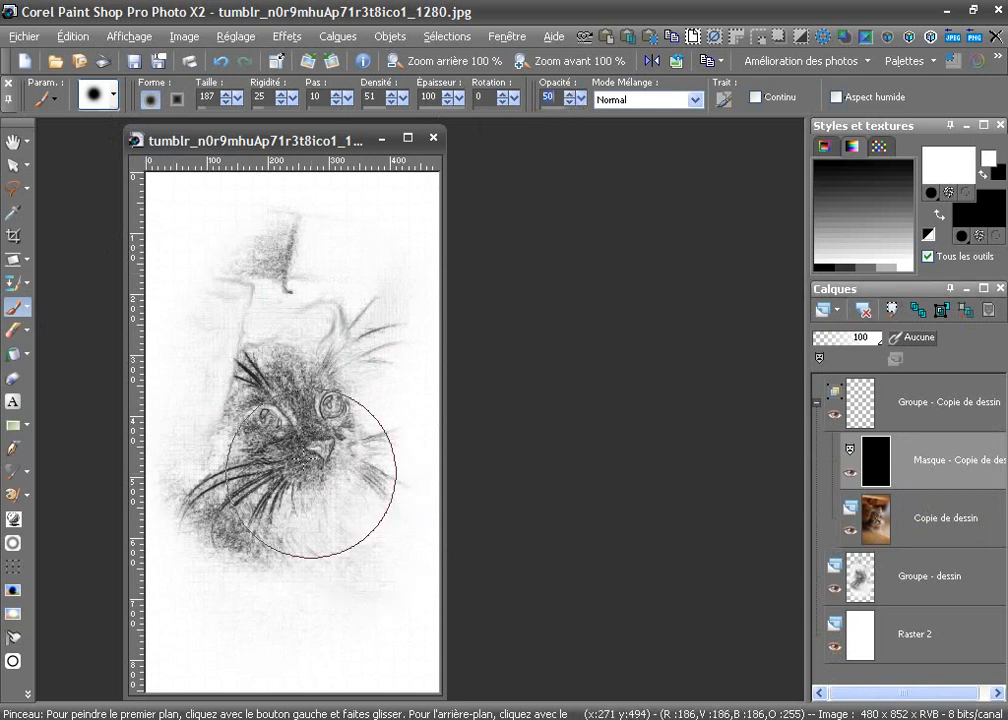
# Paint white on the Copie de dessin mask over the kitten's face and ear to bring back soft colour, reducing the brush size to 102 midway
pyautogui.moveTo(295, 432)
pyautogui.mouseDown()
pyautogui.moveTo(304, 414)
pyautogui.moveTo(339, 413)
pyautogui.moveTo(261, 423)
pyautogui.moveTo(254, 410)
pyautogui.moveTo(331, 405)
pyautogui.mouseUp()
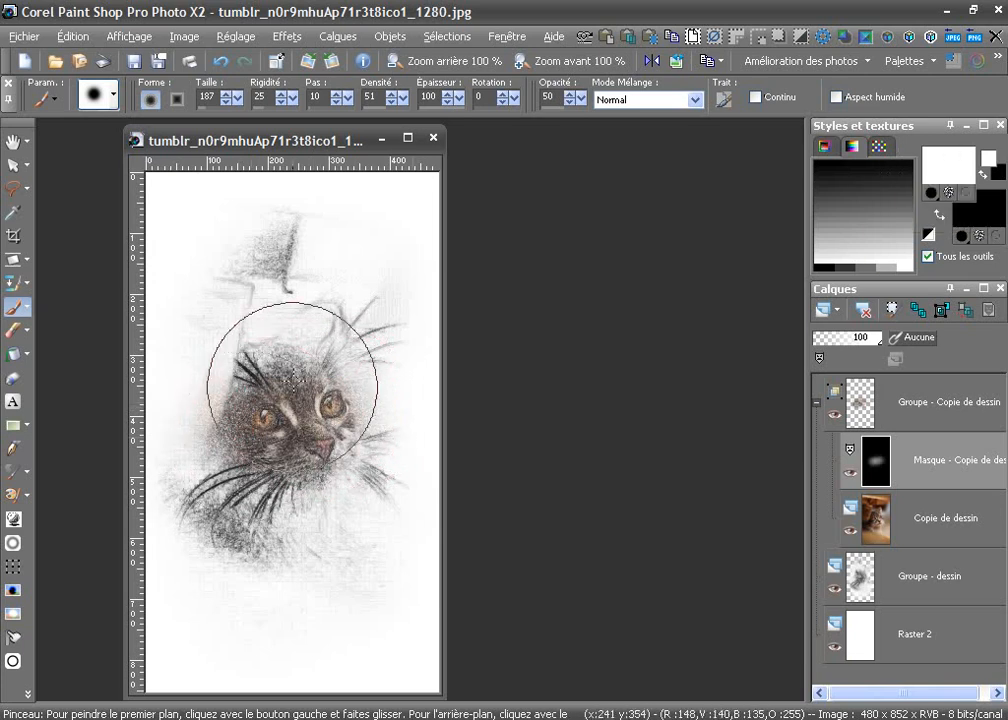
pyautogui.moveTo(272, 398); pyautogui.dragTo(308, 263)
pyautogui.moveTo(330, 317)
pyautogui.mouseDown()
pyautogui.moveTo(263, 232)
pyautogui.moveTo(286, 196)
pyautogui.moveTo(237, 130)
pyautogui.moveTo(237, 103)
pyautogui.mouseUp()
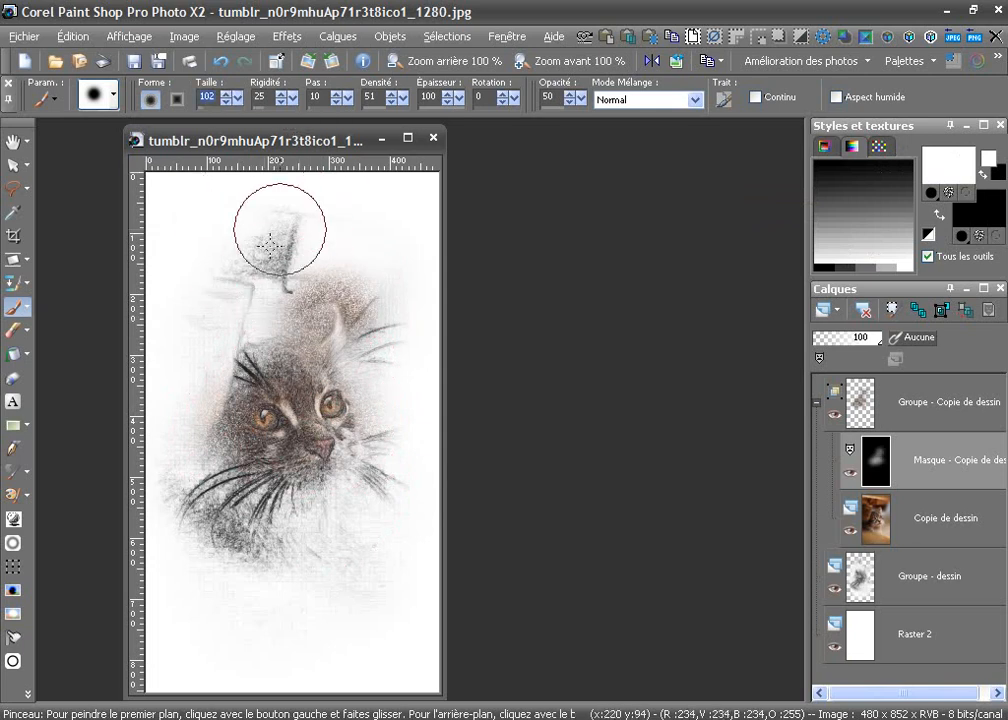
pyautogui.moveTo(278, 235)
pyautogui.mouseDown()
pyautogui.moveTo(288, 274)
pyautogui.moveTo(300, 262)
pyautogui.moveTo(315, 283)
pyautogui.moveTo(360, 276)
pyautogui.moveTo(361, 344)
pyautogui.moveTo(369, 296)
pyautogui.moveTo(359, 262)
pyautogui.moveTo(290, 273)
pyautogui.moveTo(293, 290)
pyautogui.moveTo(309, 280)
pyautogui.moveTo(342, 292)
pyautogui.moveTo(372, 340)
pyautogui.mouseUp()
pyautogui.moveTo(263, 457)
pyautogui.mouseDown()
pyautogui.moveTo(226, 492)
pyautogui.moveTo(200, 497)
pyautogui.moveTo(380, 452)
pyautogui.moveTo(356, 449)
pyautogui.moveTo(322, 480)
pyautogui.moveTo(343, 447)
pyautogui.moveTo(315, 494)
pyautogui.moveTo(264, 452)
pyautogui.moveTo(228, 385)
pyautogui.moveTo(229, 352)
pyautogui.moveTo(208, 358)
pyautogui.moveTo(233, 435)
pyautogui.moveTo(268, 415)
pyautogui.moveTo(245, 425)
pyautogui.moveTo(203, 378)
pyautogui.moveTo(201, 414)
pyautogui.moveTo(207, 360)
pyautogui.moveTo(250, 422)
pyautogui.moveTo(322, 410)
pyautogui.mouseUp()
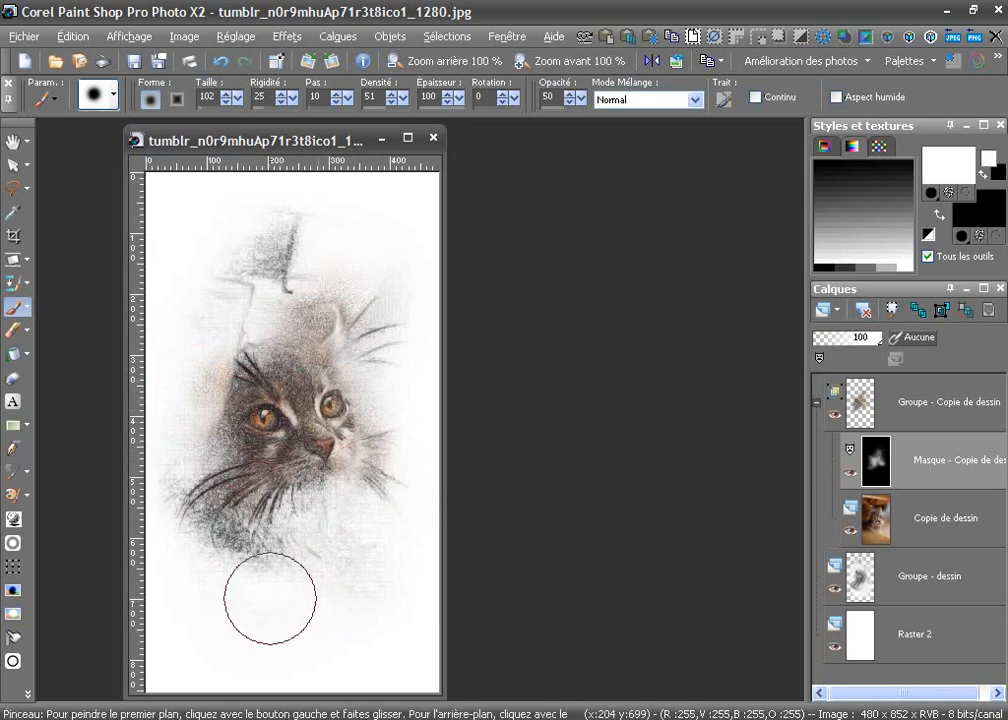
# Merge the Groupe - Copie de dessin mask group into a single layer and shift the image window within the workspace
pyautogui.click(940, 312)
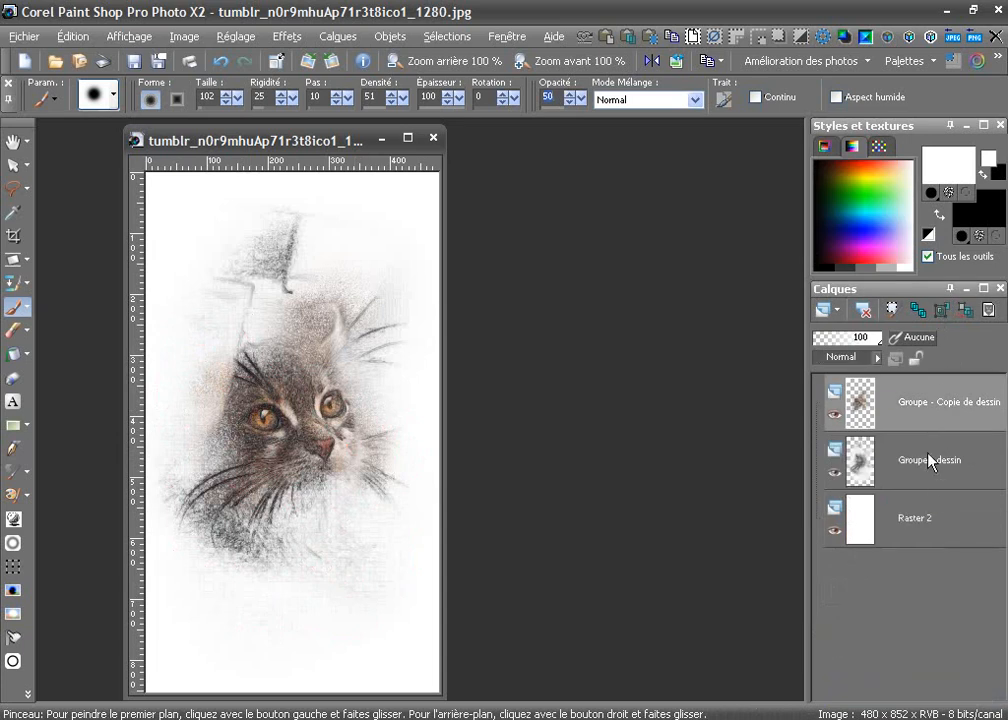
pyautogui.moveTo(347, 132); pyautogui.dragTo(400, 124)
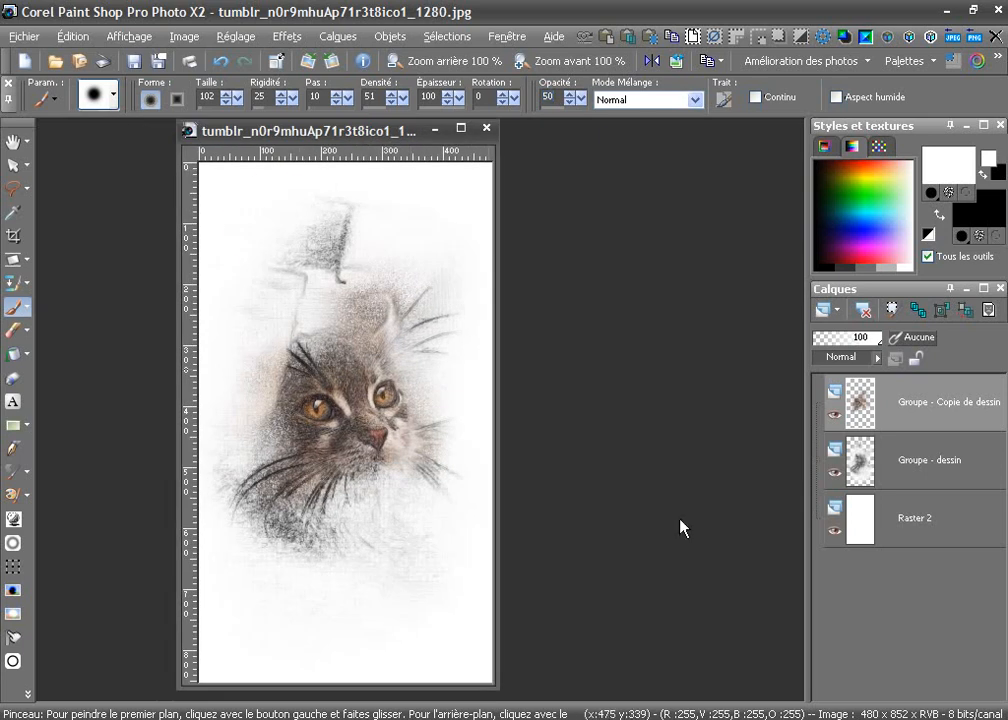